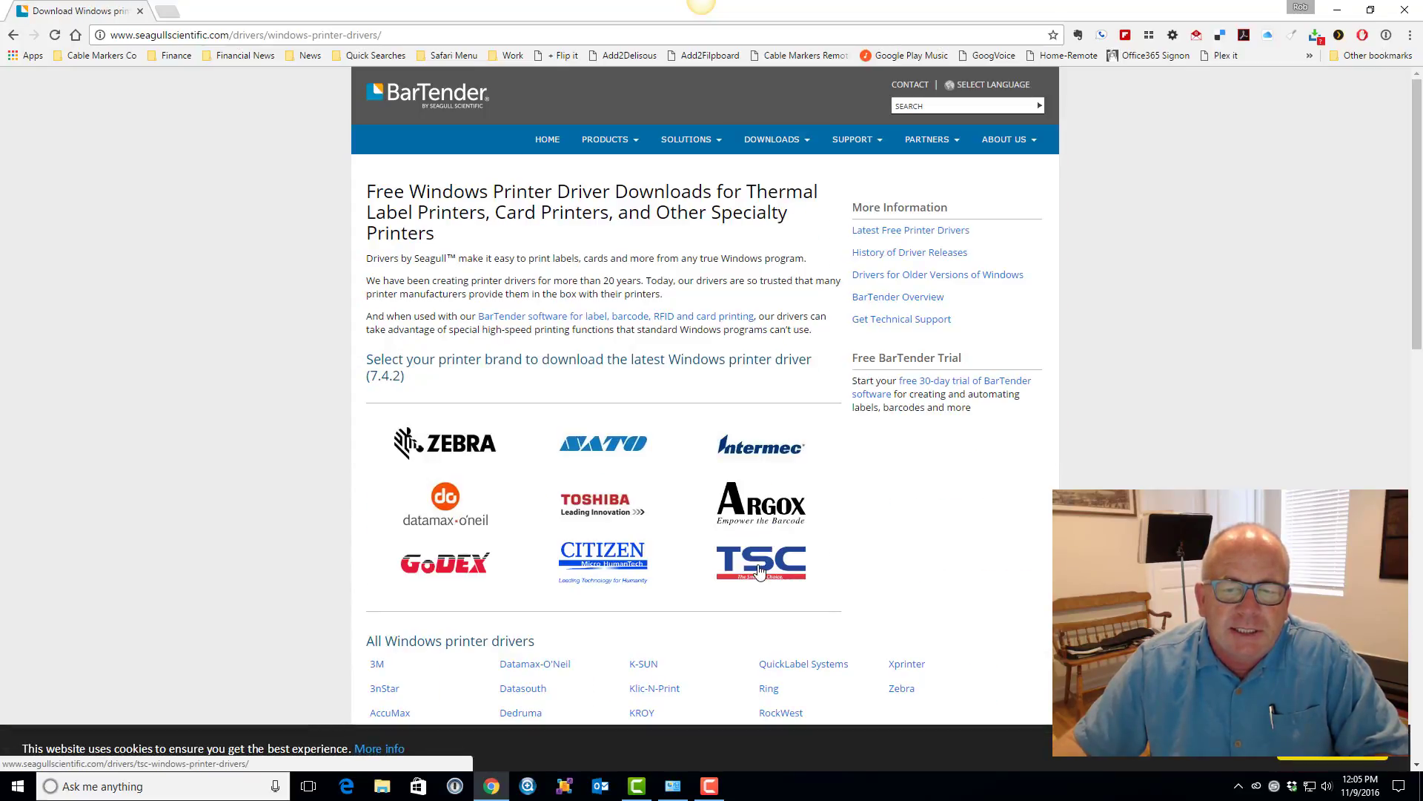
Download the TSC Windows printer driver, version 7.4.2, and show the downloaded file in its folder.
{"action": "left_click", "coordinate": [760, 571]}
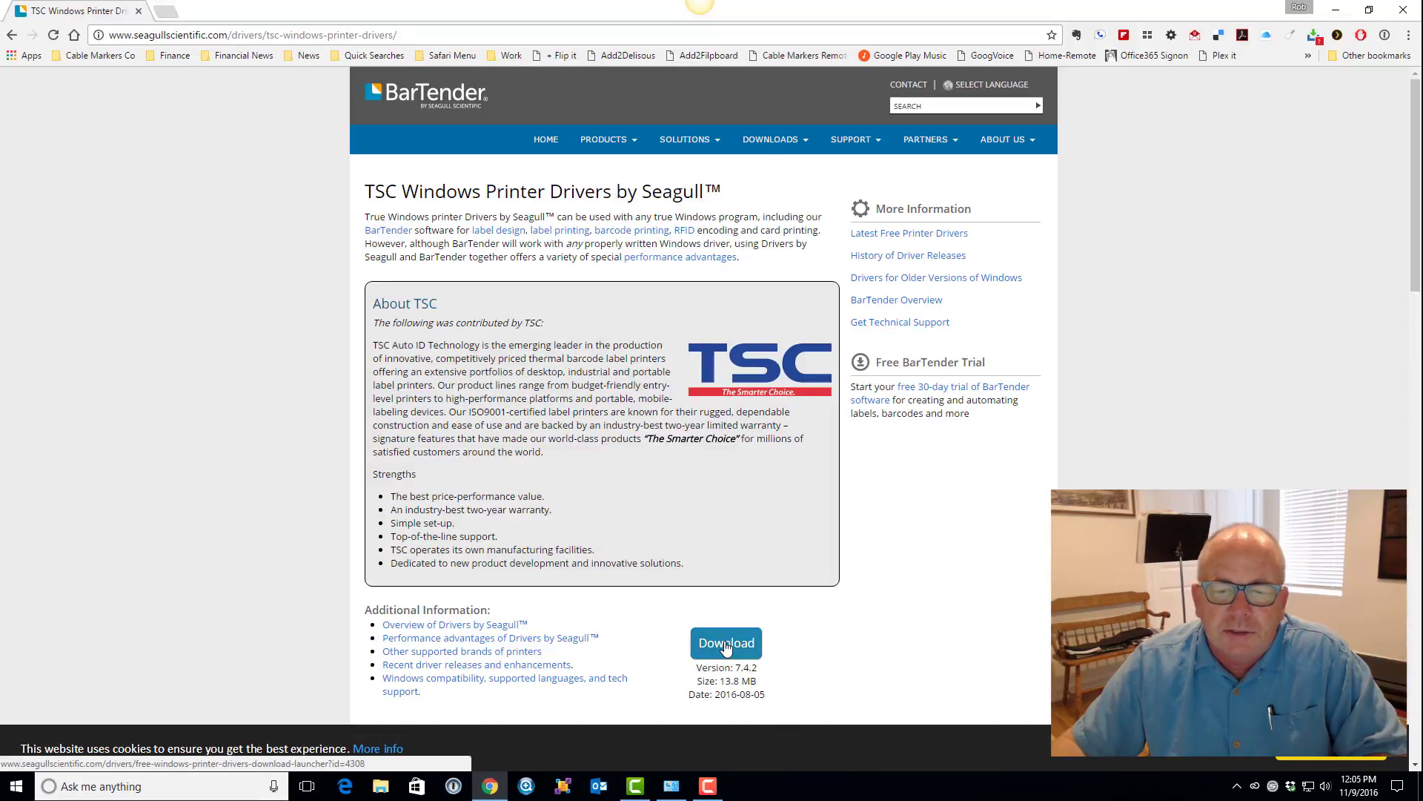
{"action": "left_click", "coordinate": [726, 644]}
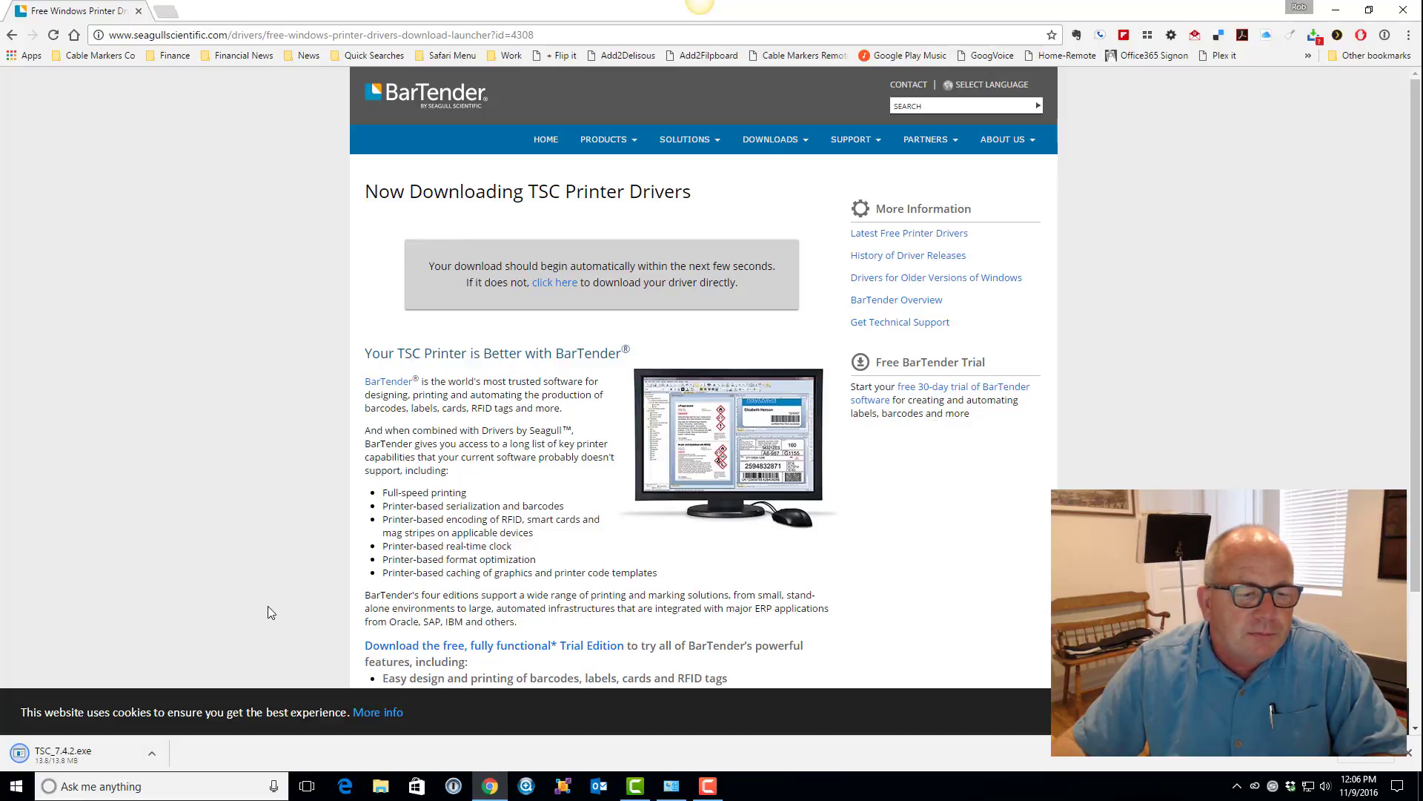
{"action": "left_click", "coordinate": [153, 756]}
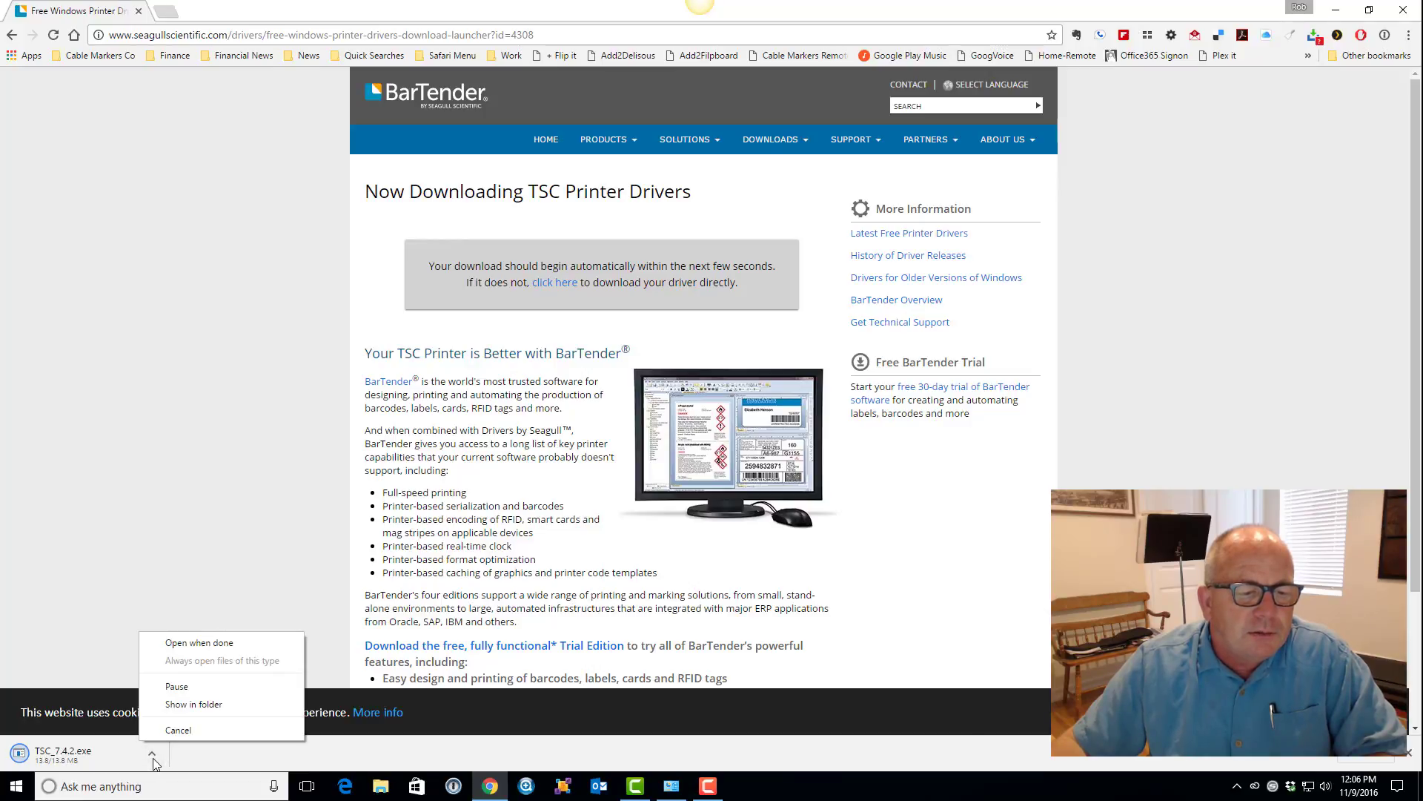
{"action": "left_click", "coordinate": [190, 708]}
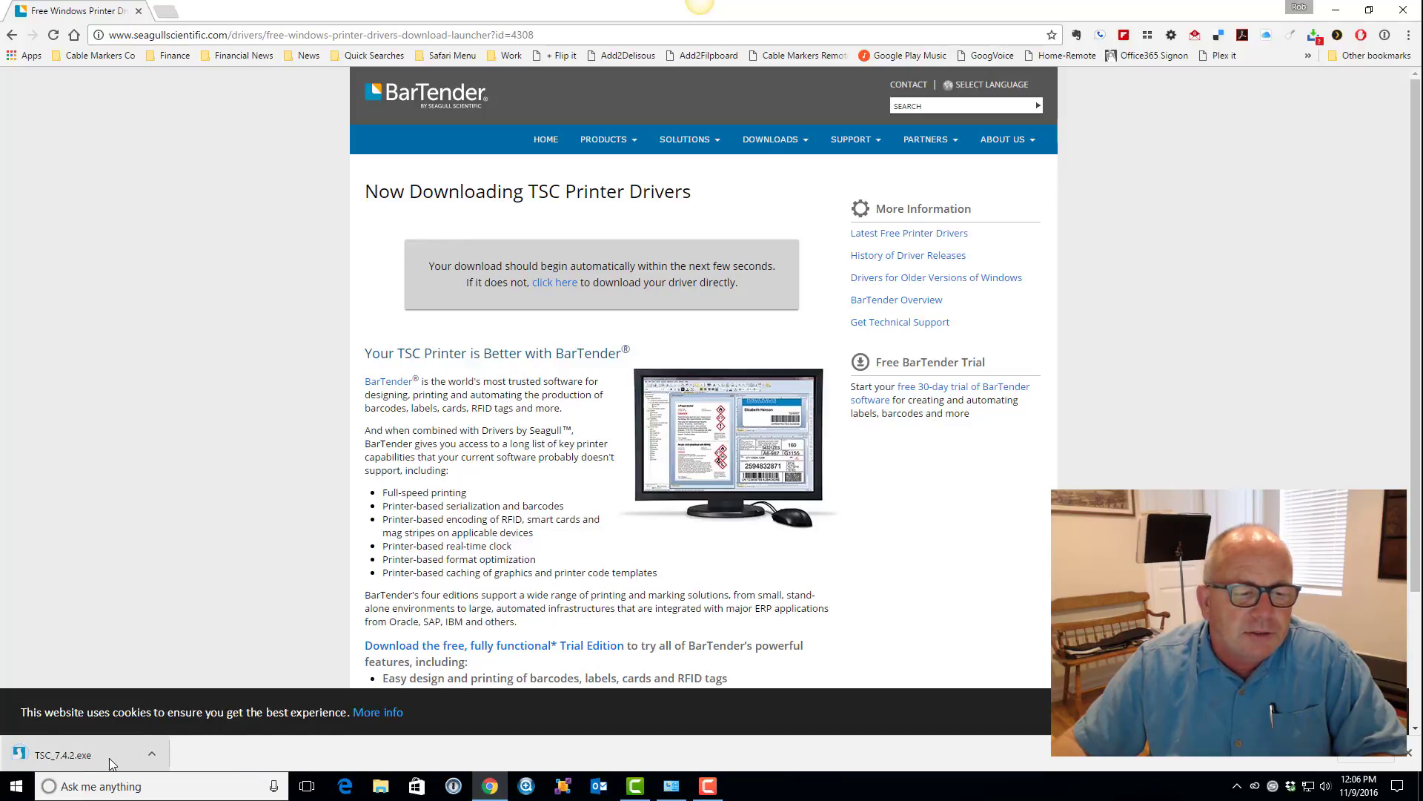
{"action": "left_click", "coordinate": [151, 754]}
{"action": "left_click", "coordinate": [191, 703]}
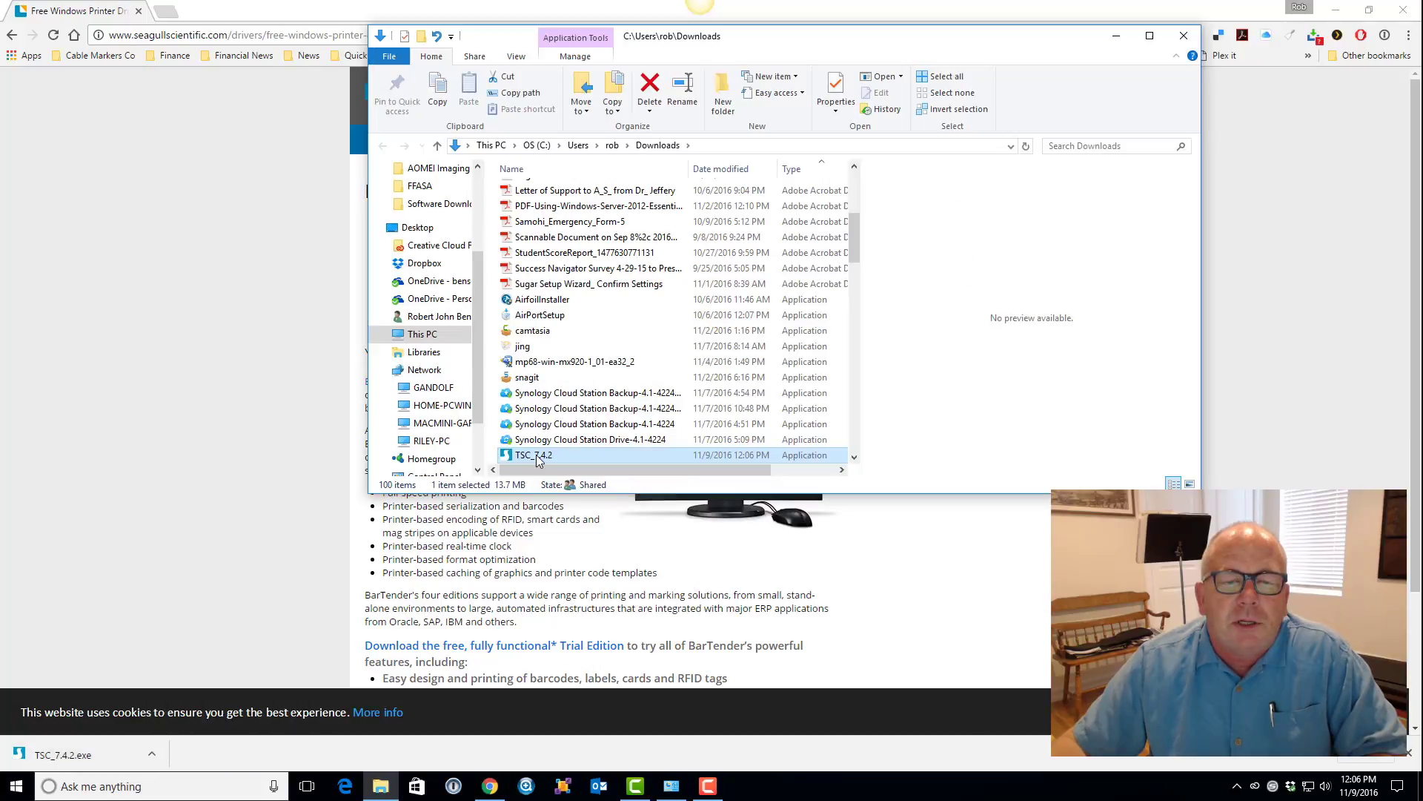
Run the TSC_7.4.2 installer, accepting the license and unpacking the drivers to C:\Seagull with the Driver Wizard set to run.
{"action": "double_click", "coordinate": [534, 455]}
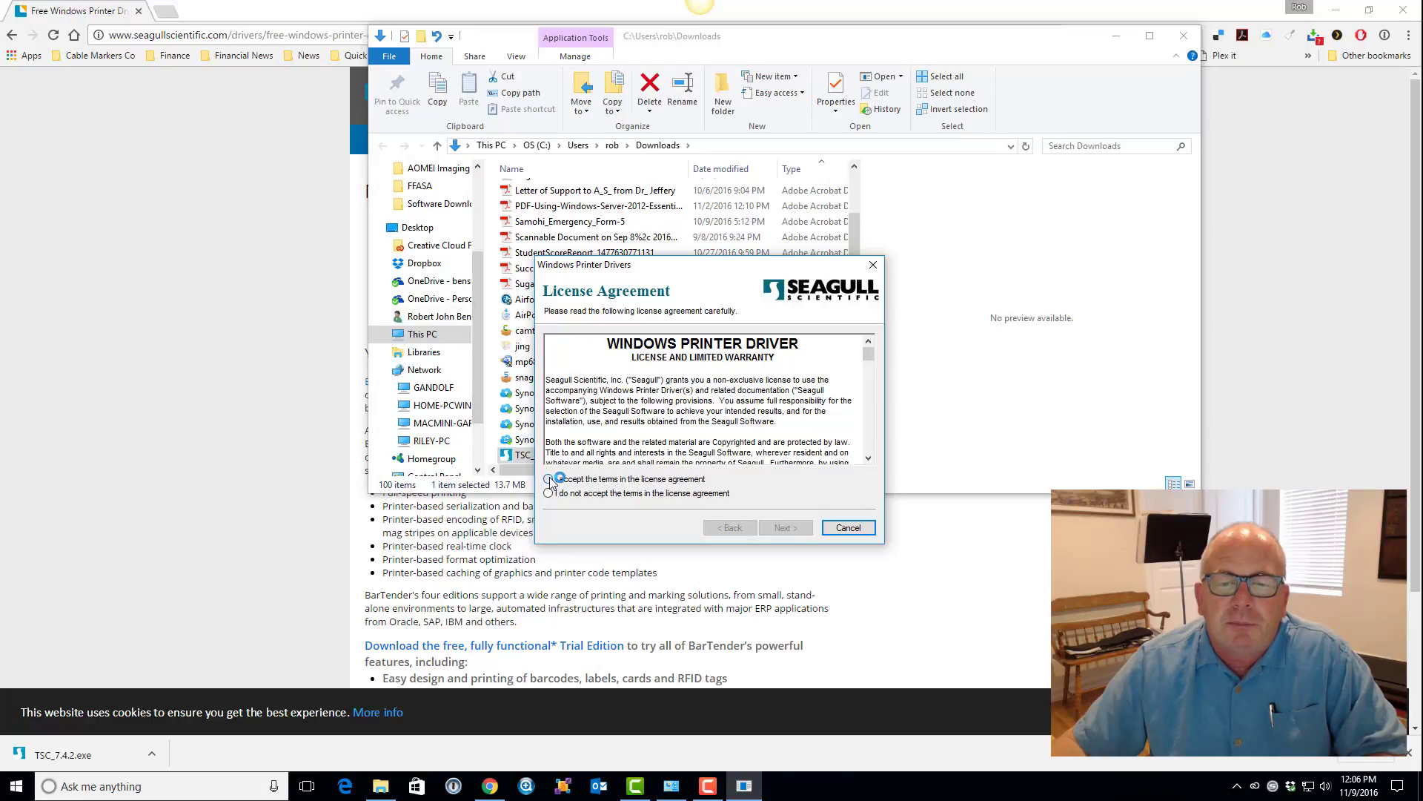
{"action": "left_click", "coordinate": [549, 480]}
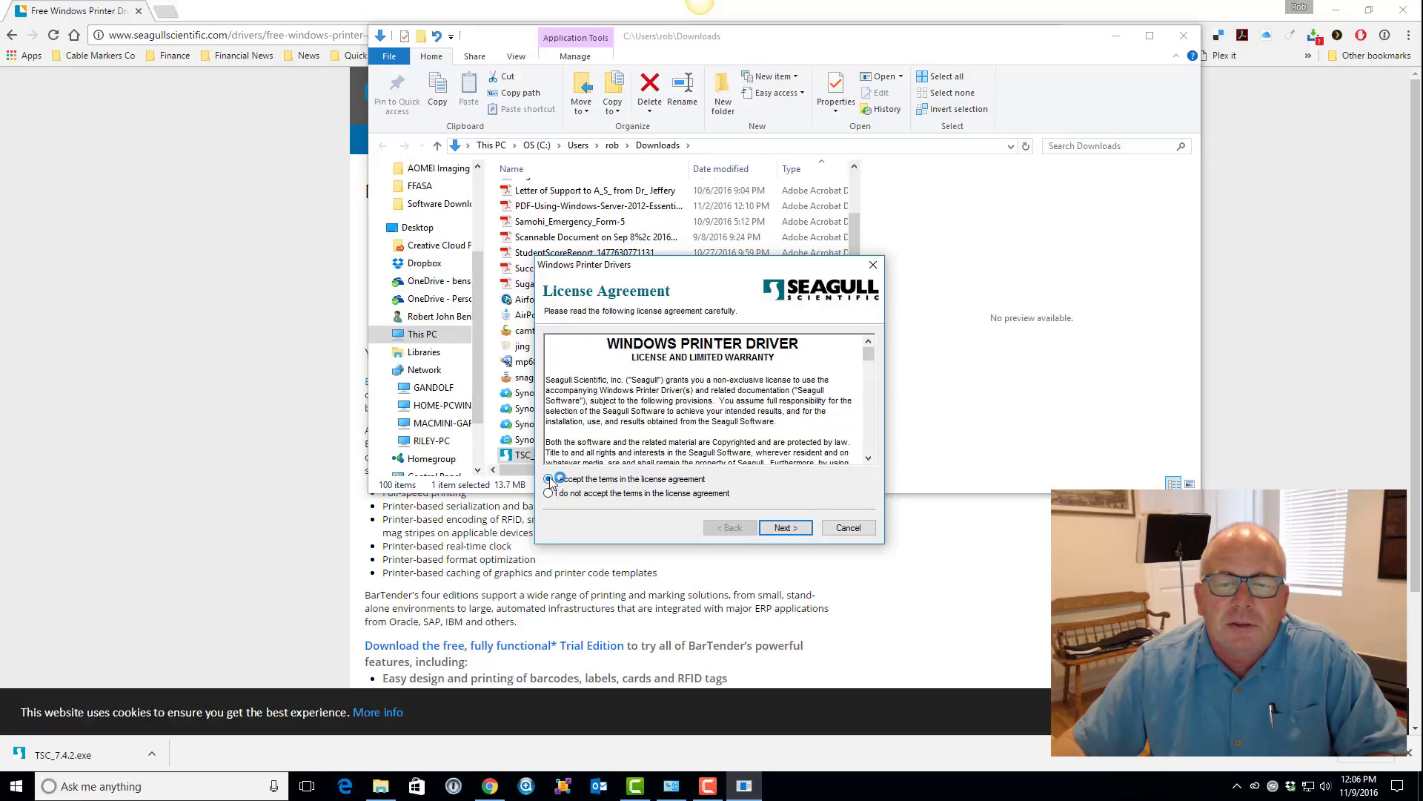
{"action": "left_click", "coordinate": [785, 528]}
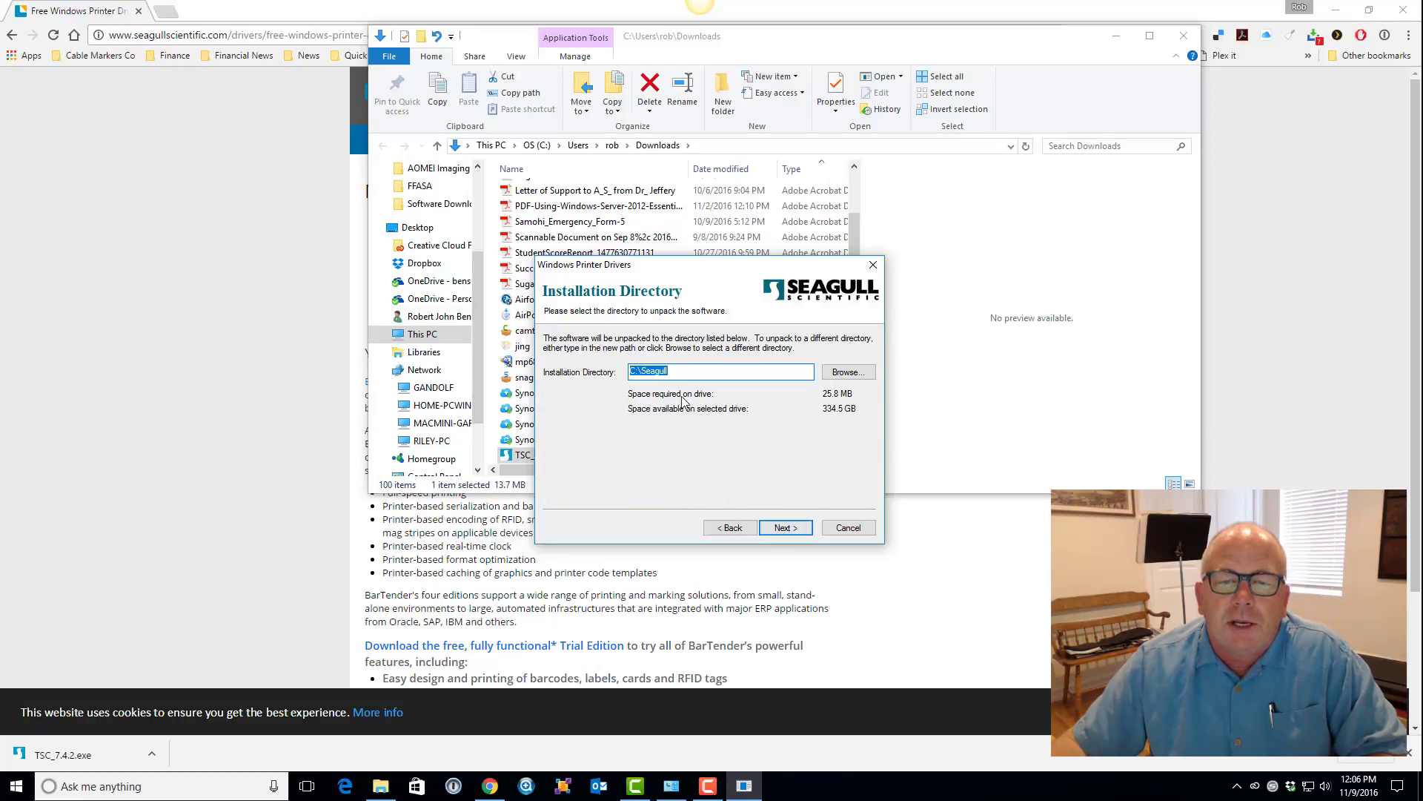
{"action": "left_click", "coordinate": [791, 529]}
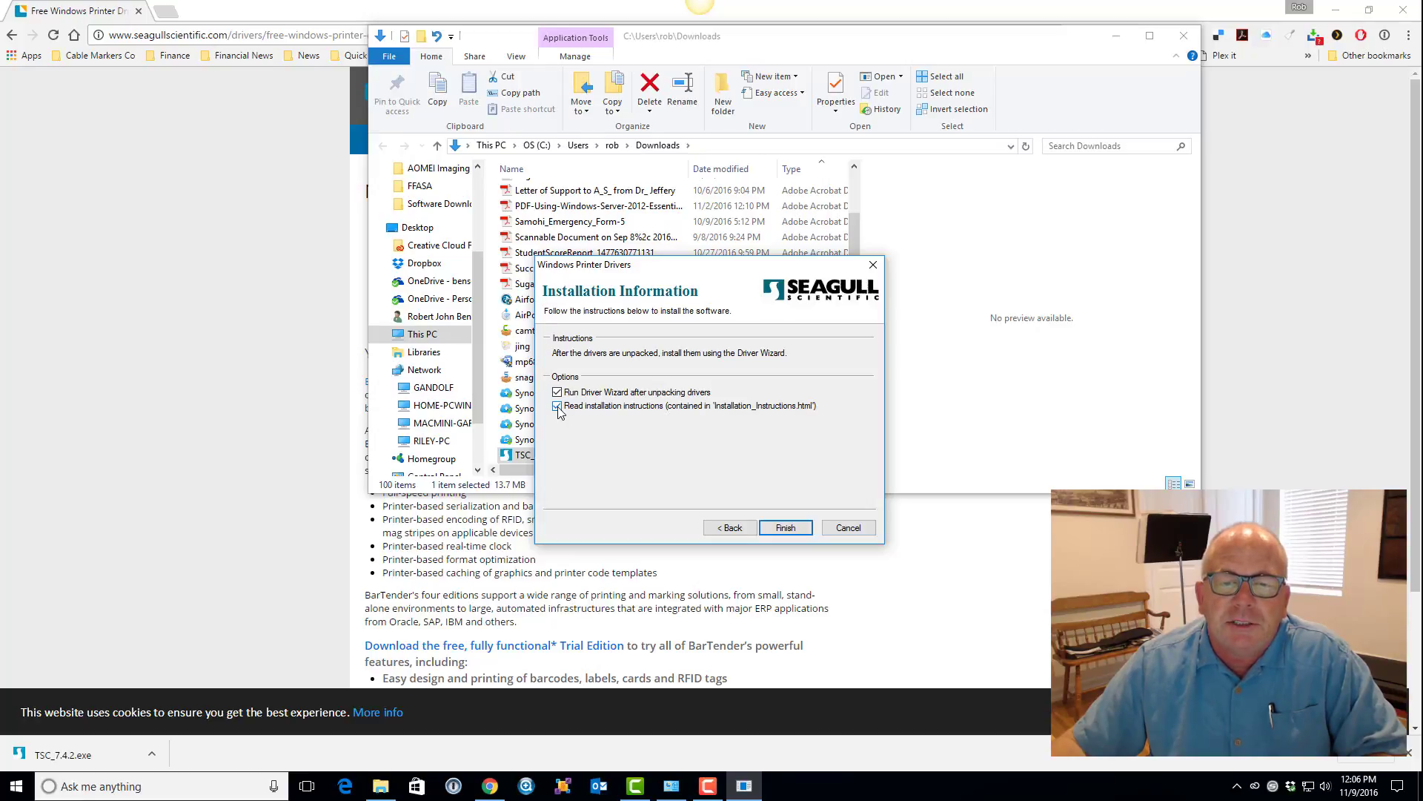
{"action": "left_click", "coordinate": [791, 529]}
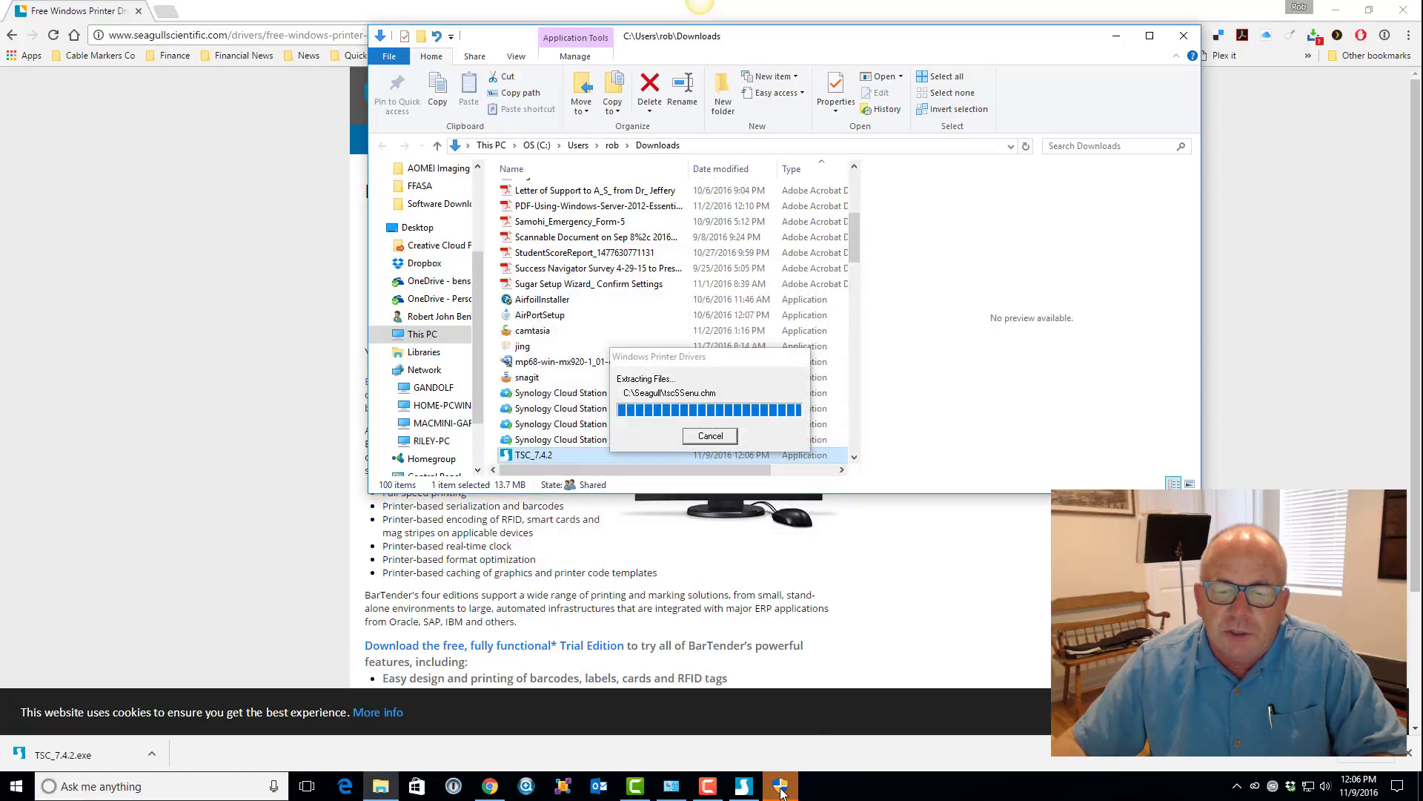
{"action": "mouse_move", "coordinate": [781, 792]}
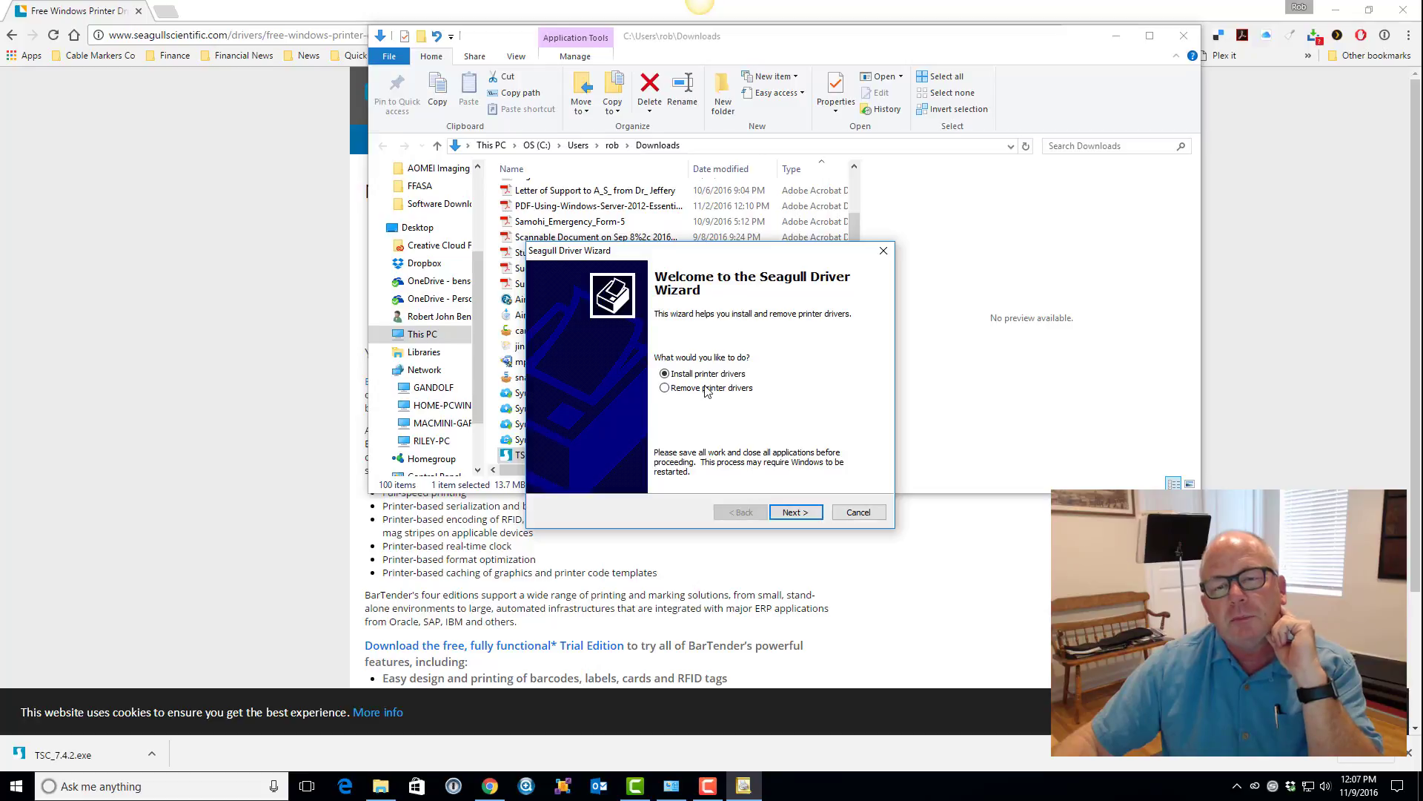
Choose to install printer drivers and set the printer's connection to Other (such as Parallel or Serial).
{"action": "left_click", "coordinate": [795, 512]}
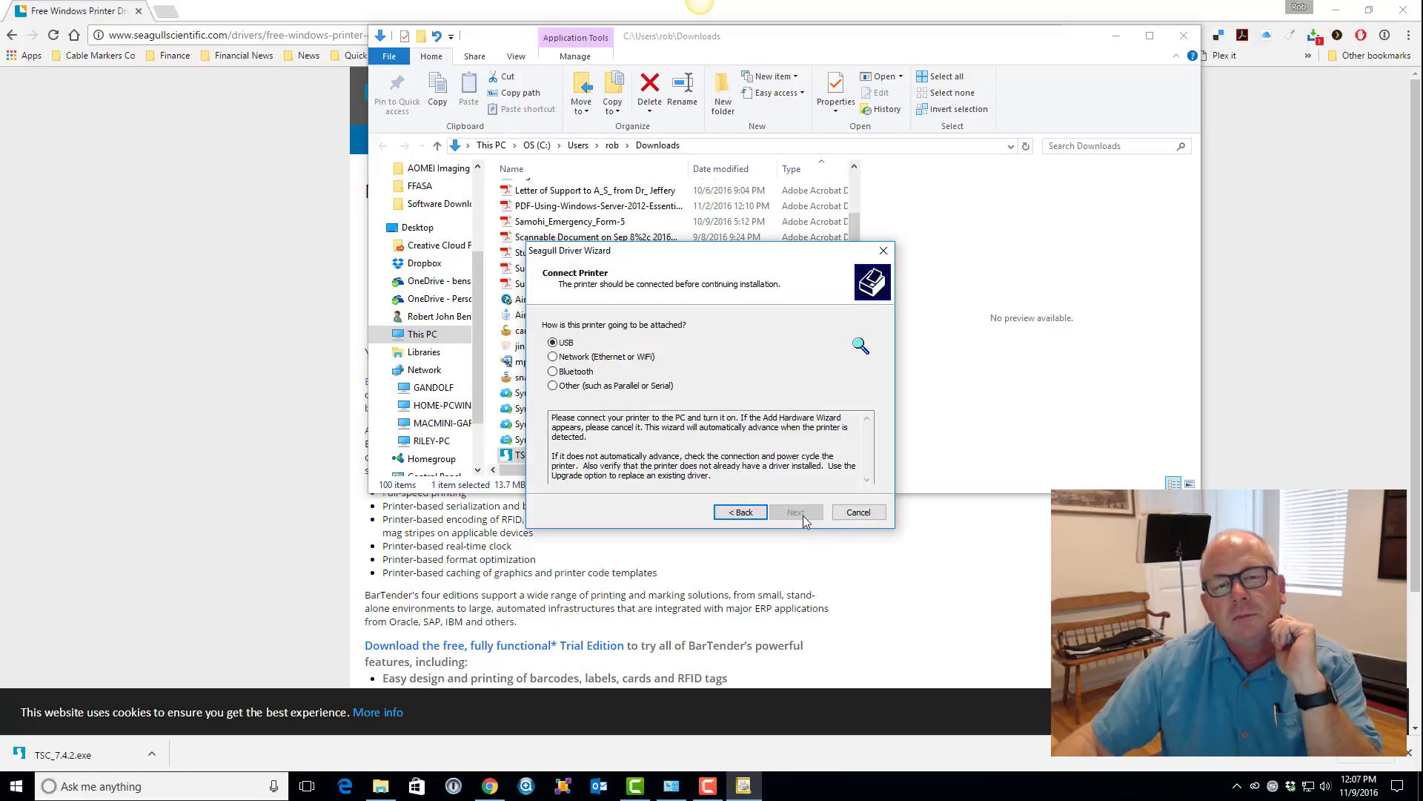
{"action": "left_click", "coordinate": [553, 386]}
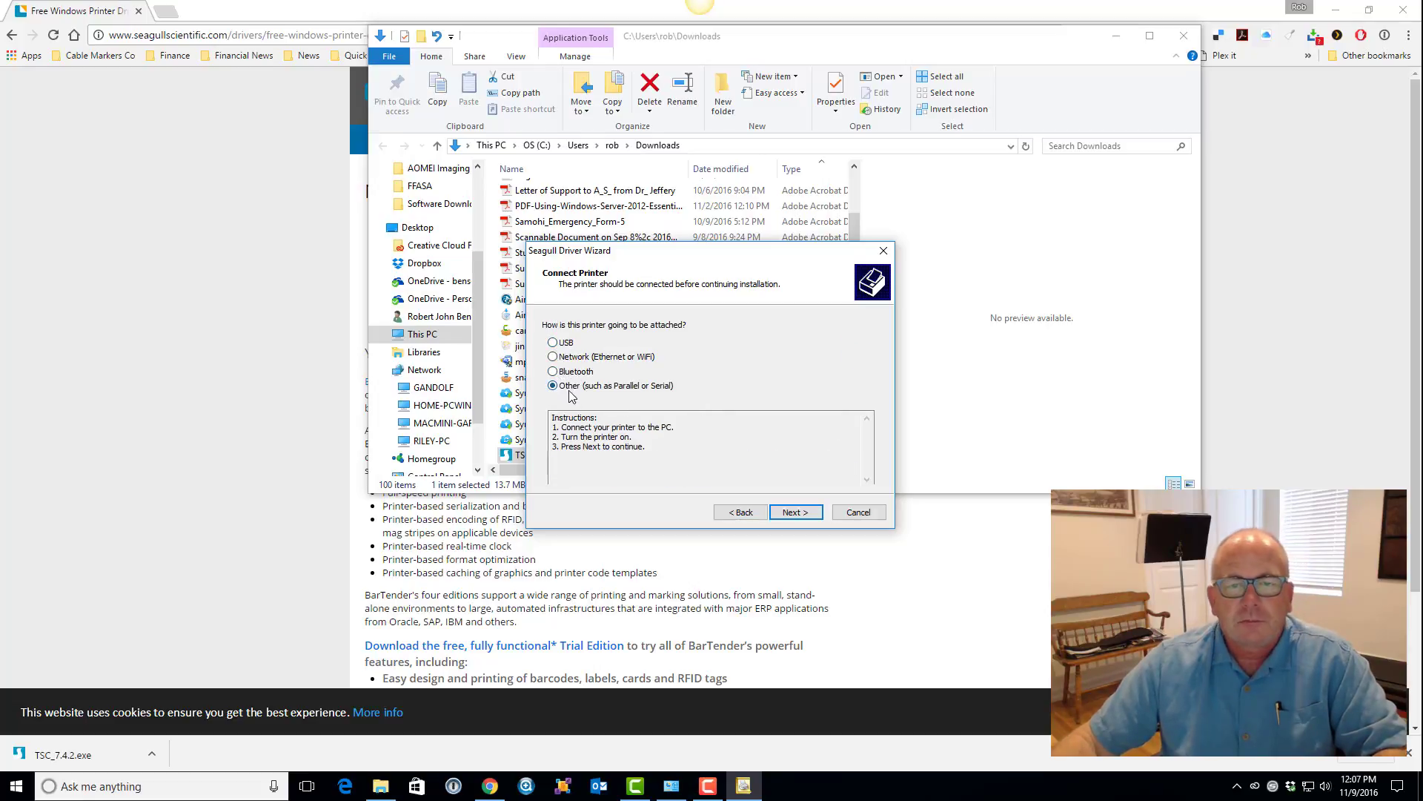
{"action": "left_click", "coordinate": [795, 514]}
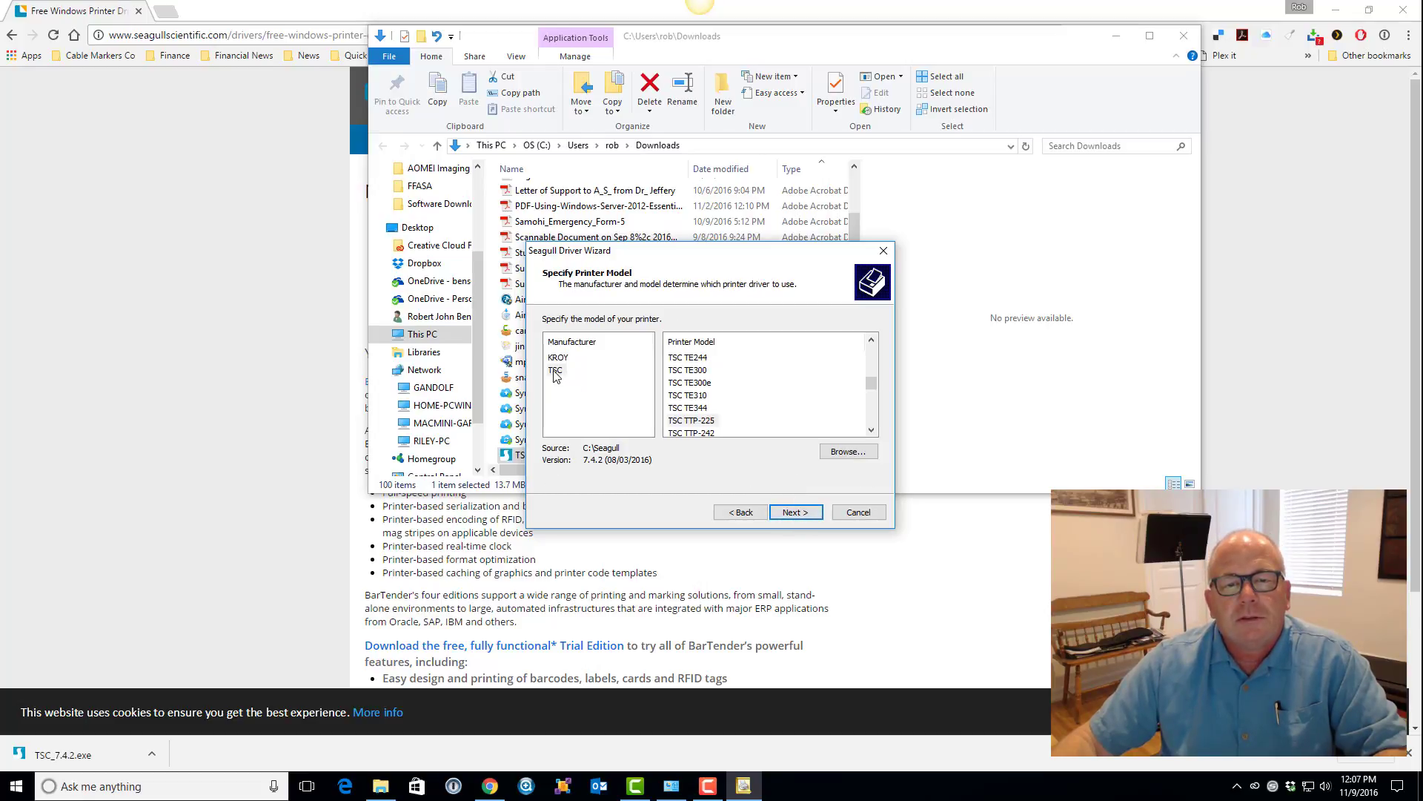
Specify TSC as the manufacturer and TSC TTP-225 as the printer model.
{"action": "left_click", "coordinate": [556, 371]}
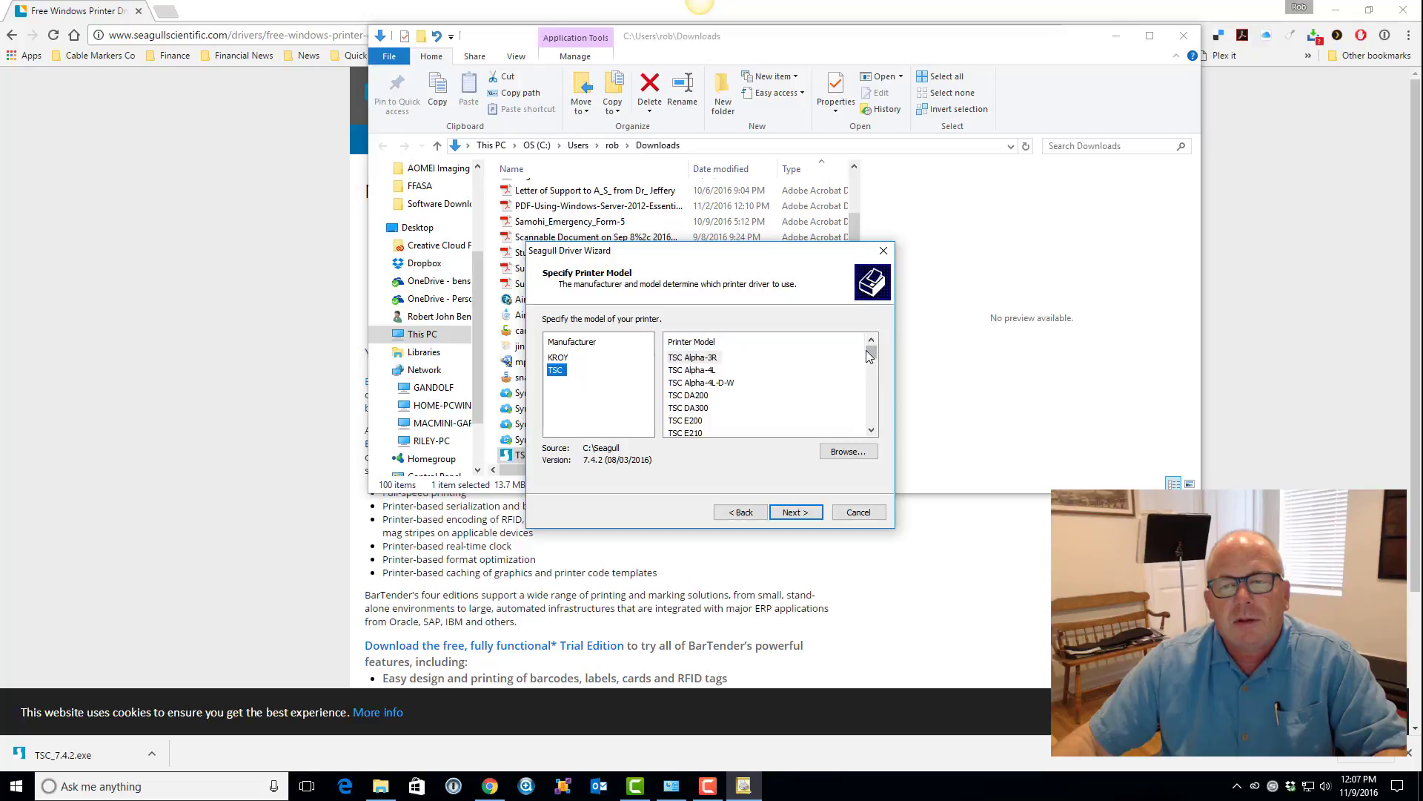
{"action": "left_click_drag", "start_coordinate": [870, 354], "coordinate": [875, 391]}
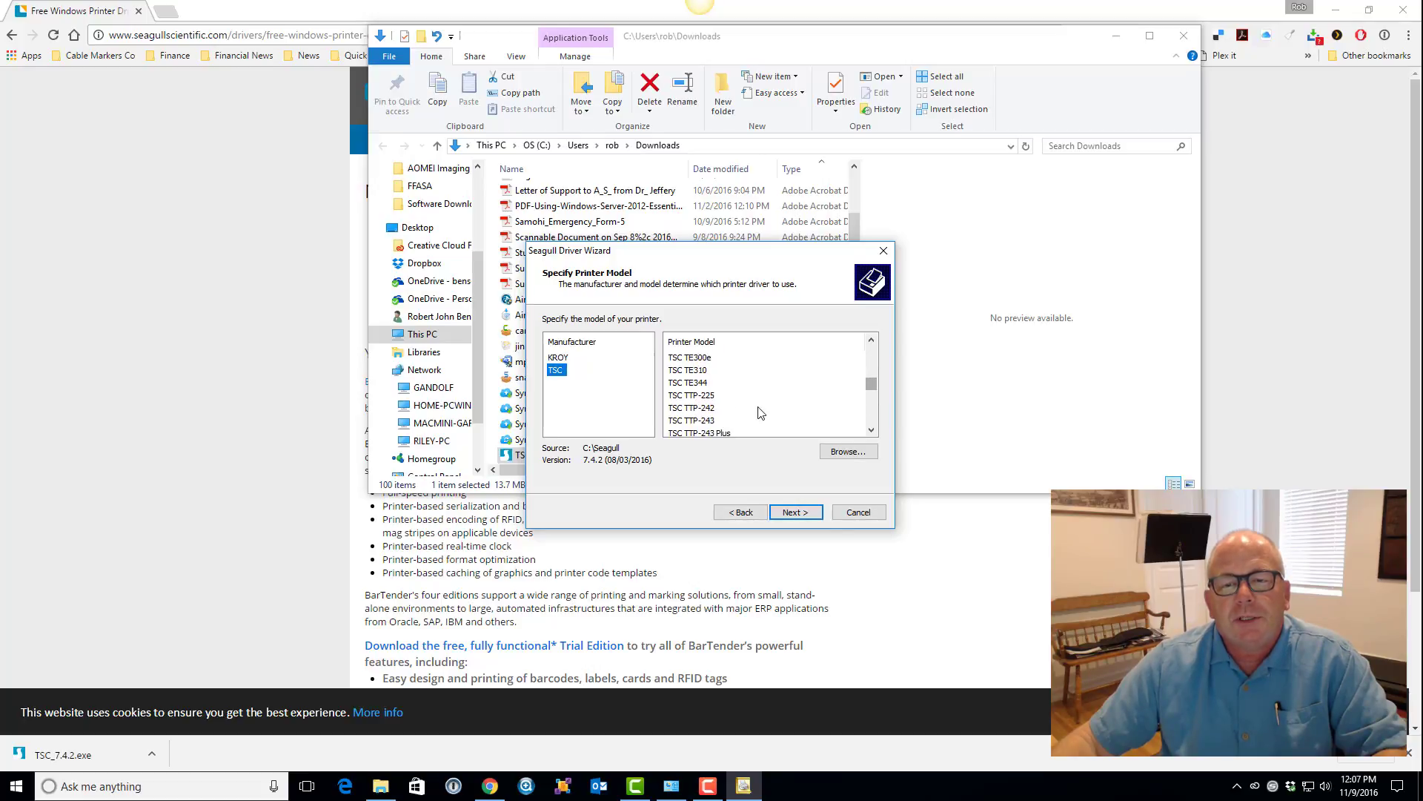
{"action": "left_click", "coordinate": [704, 398]}
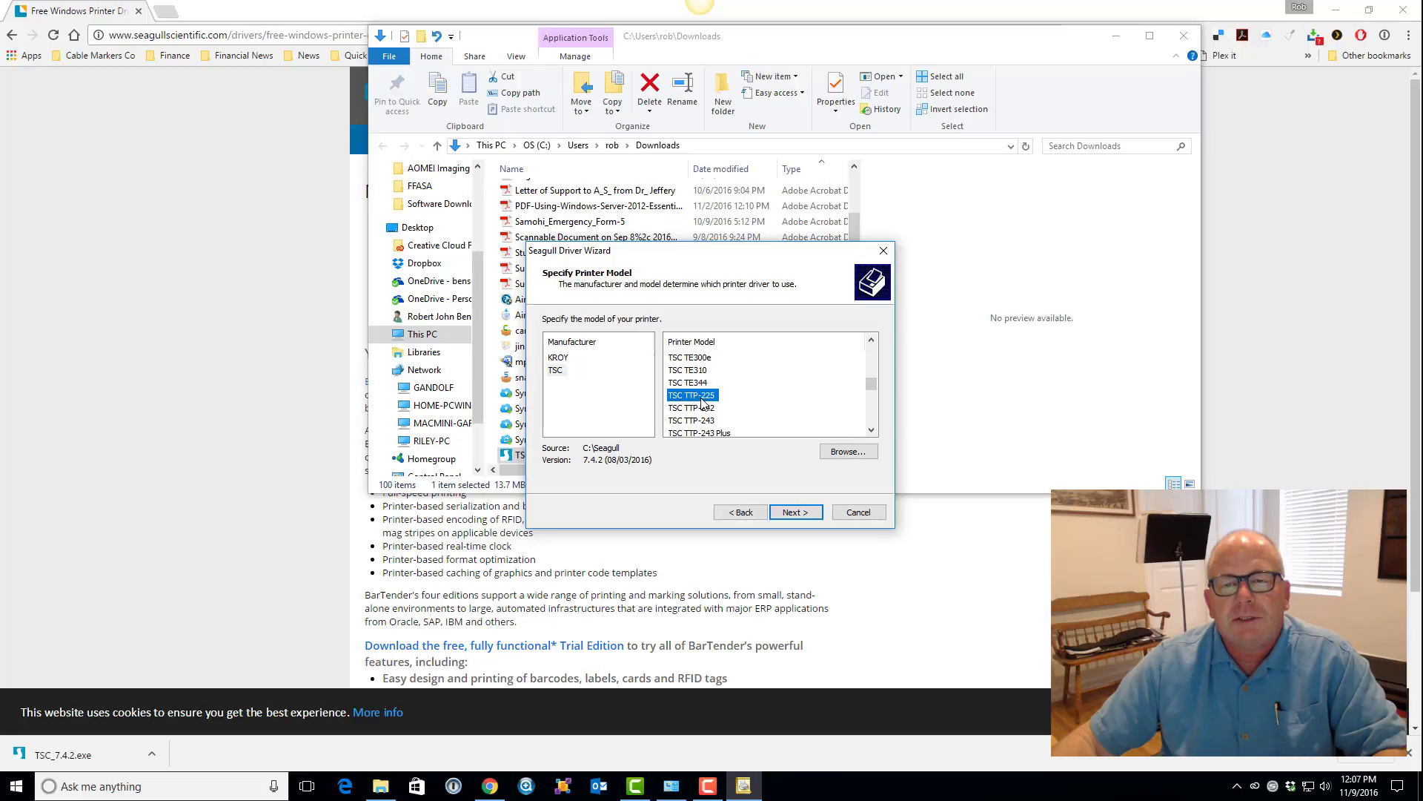
{"action": "left_click", "coordinate": [794, 513]}
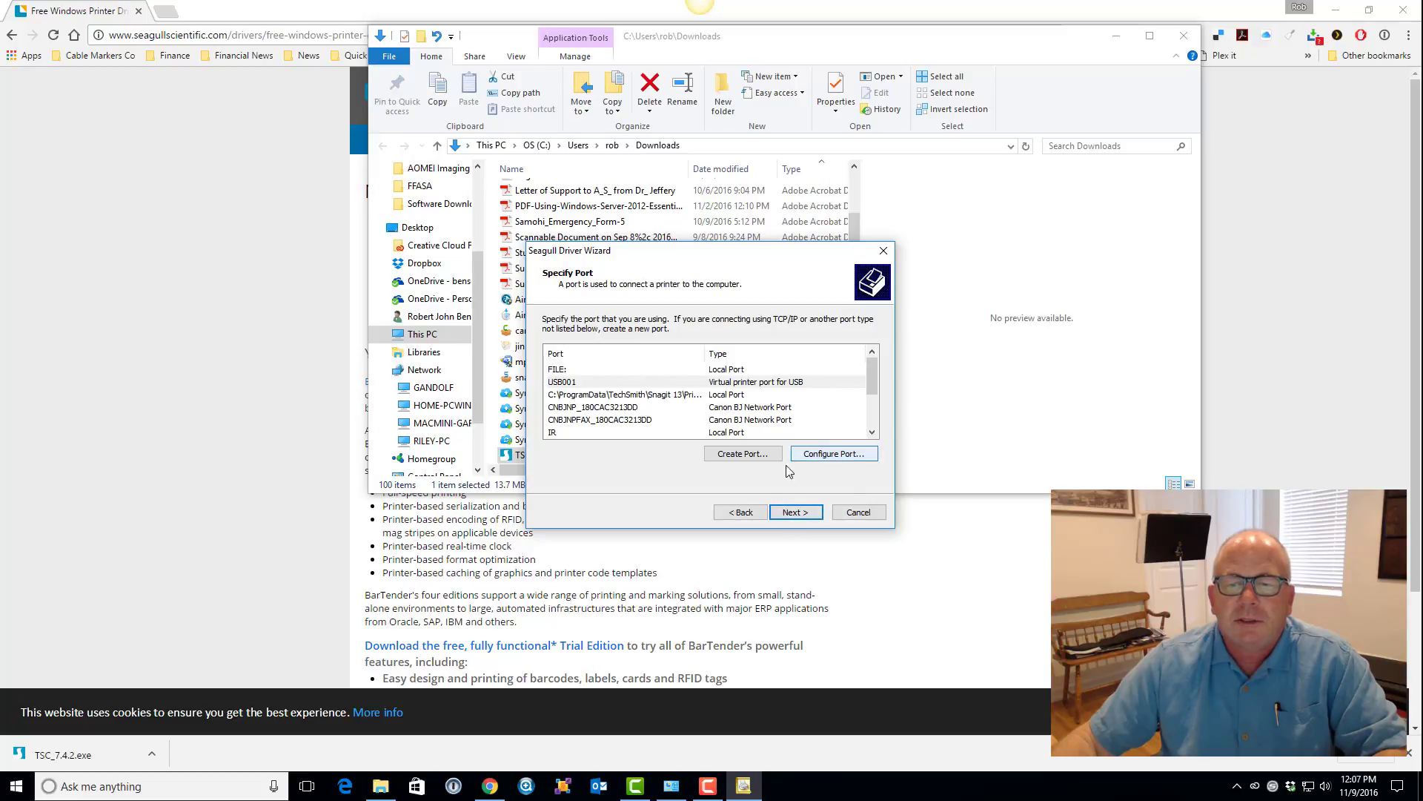
Accept the USB001 port and name the printer CMC-225, leaving it unshared and not the default.
{"action": "left_click", "coordinate": [793, 513]}
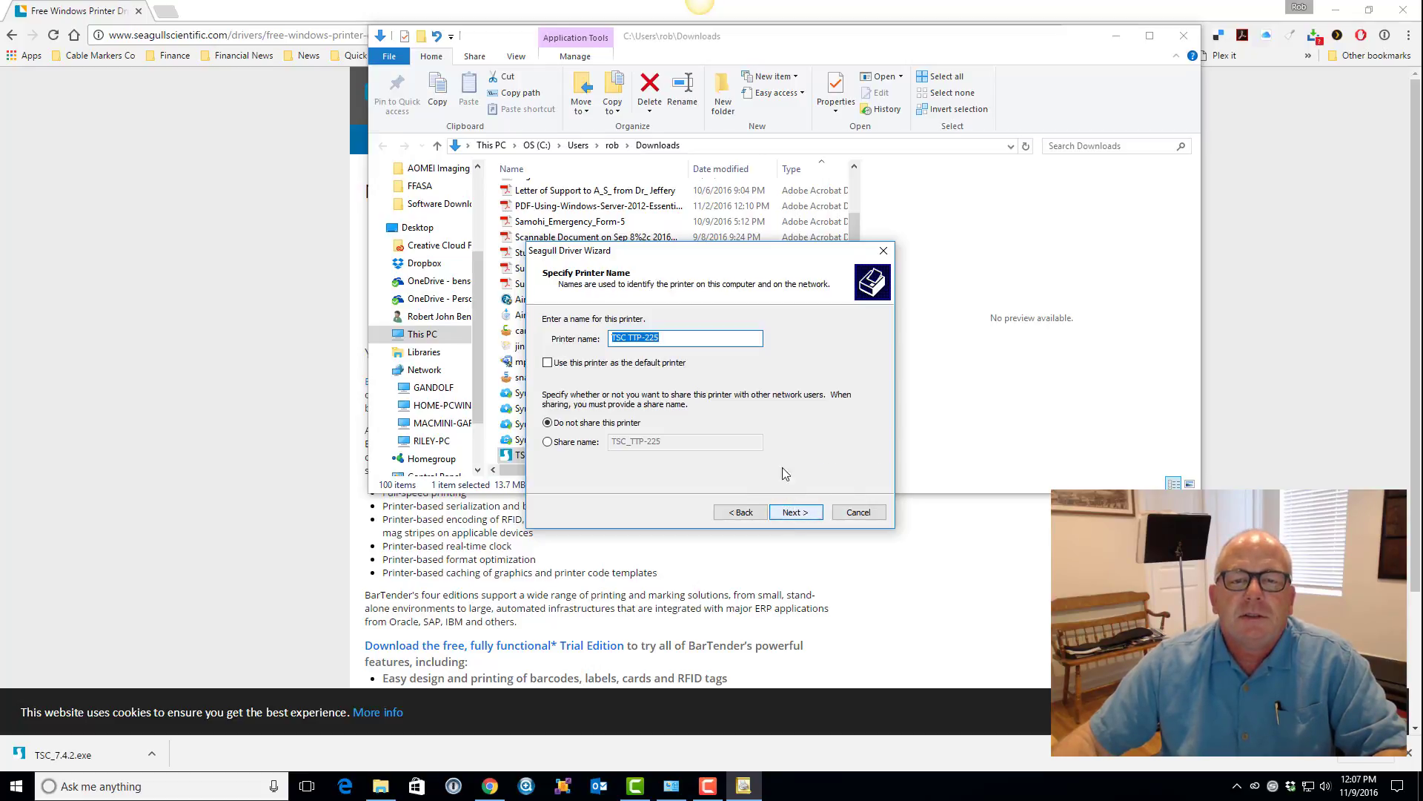
{"action": "left_click_drag", "start_coordinate": [666, 337], "coordinate": [581, 344]}
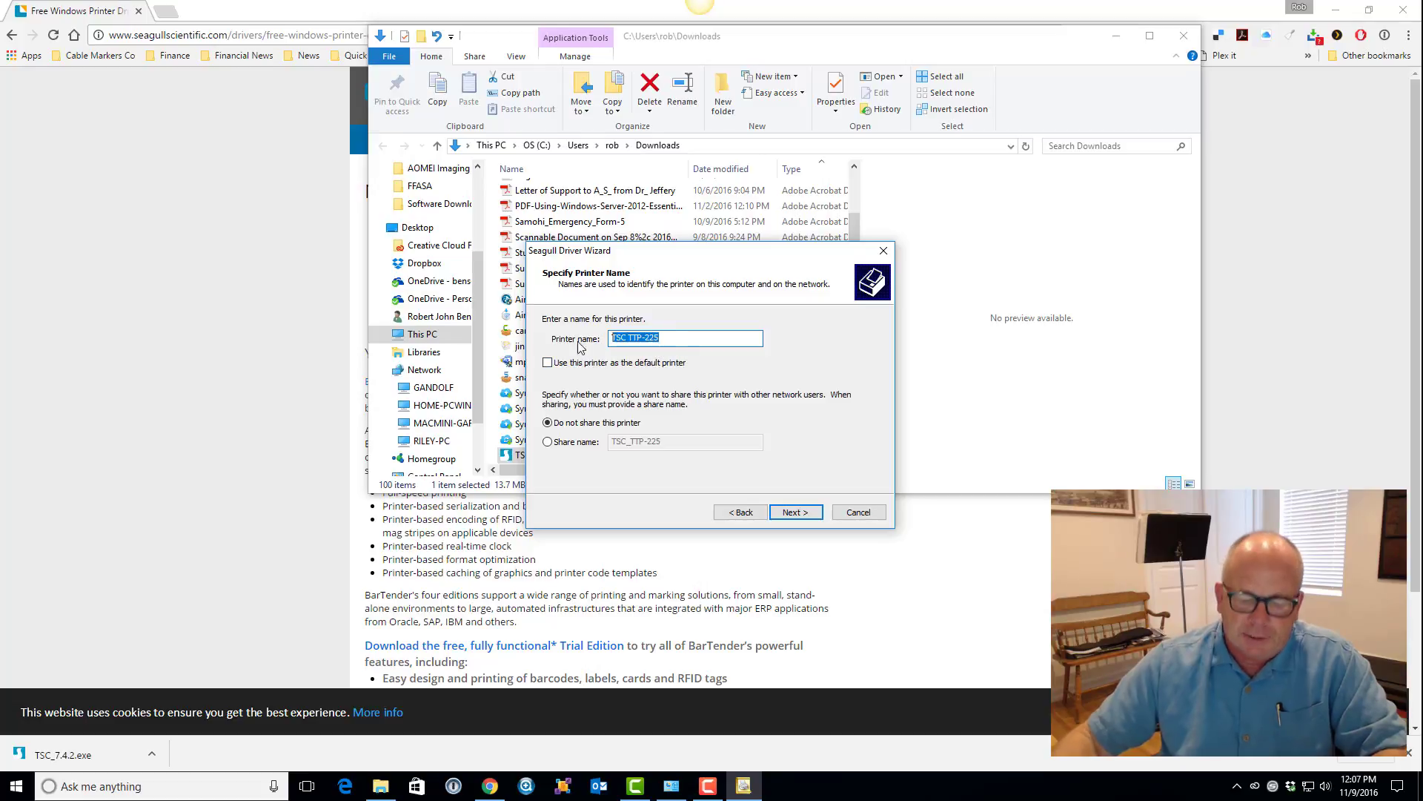
{"action": "type", "text": "CM"}
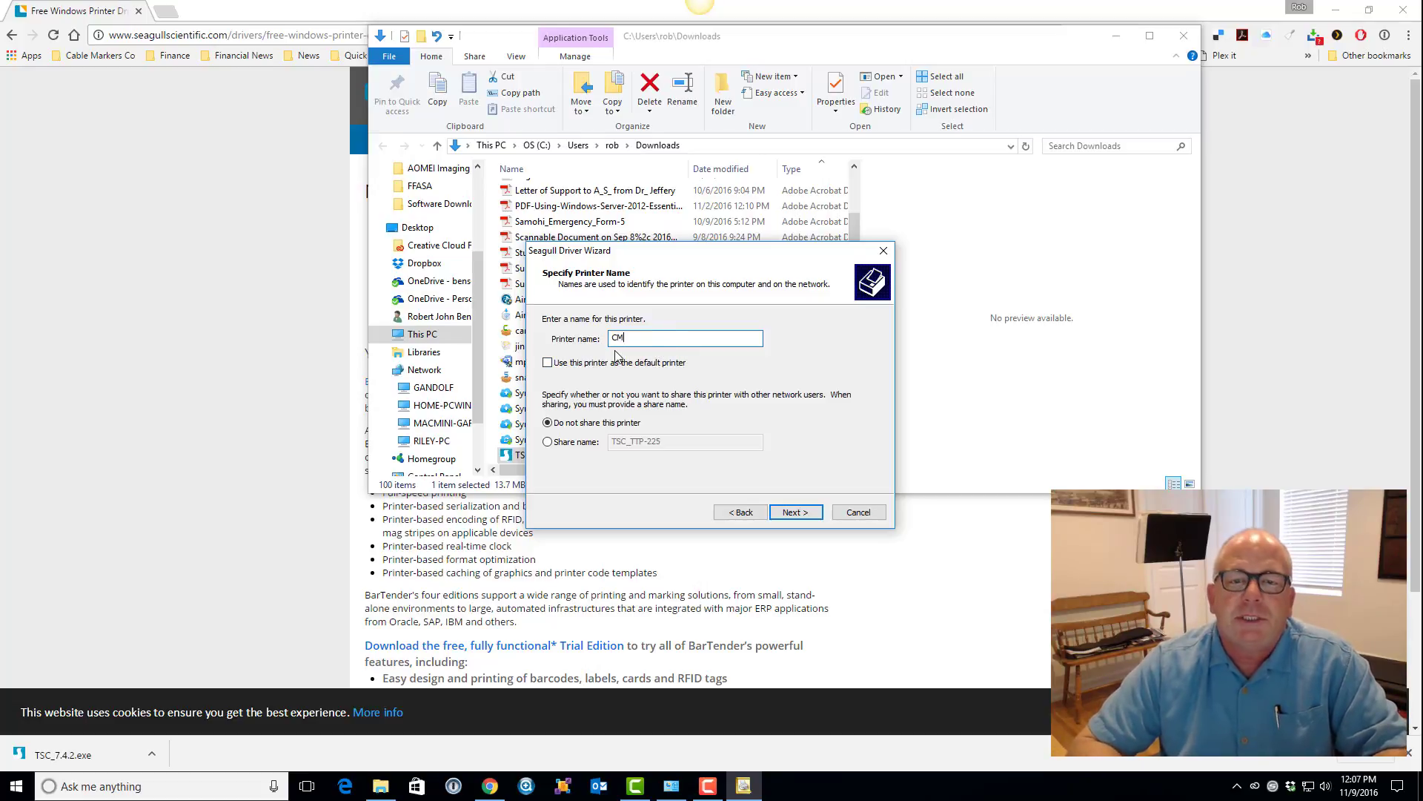
{"action": "type", "text": "C-"}
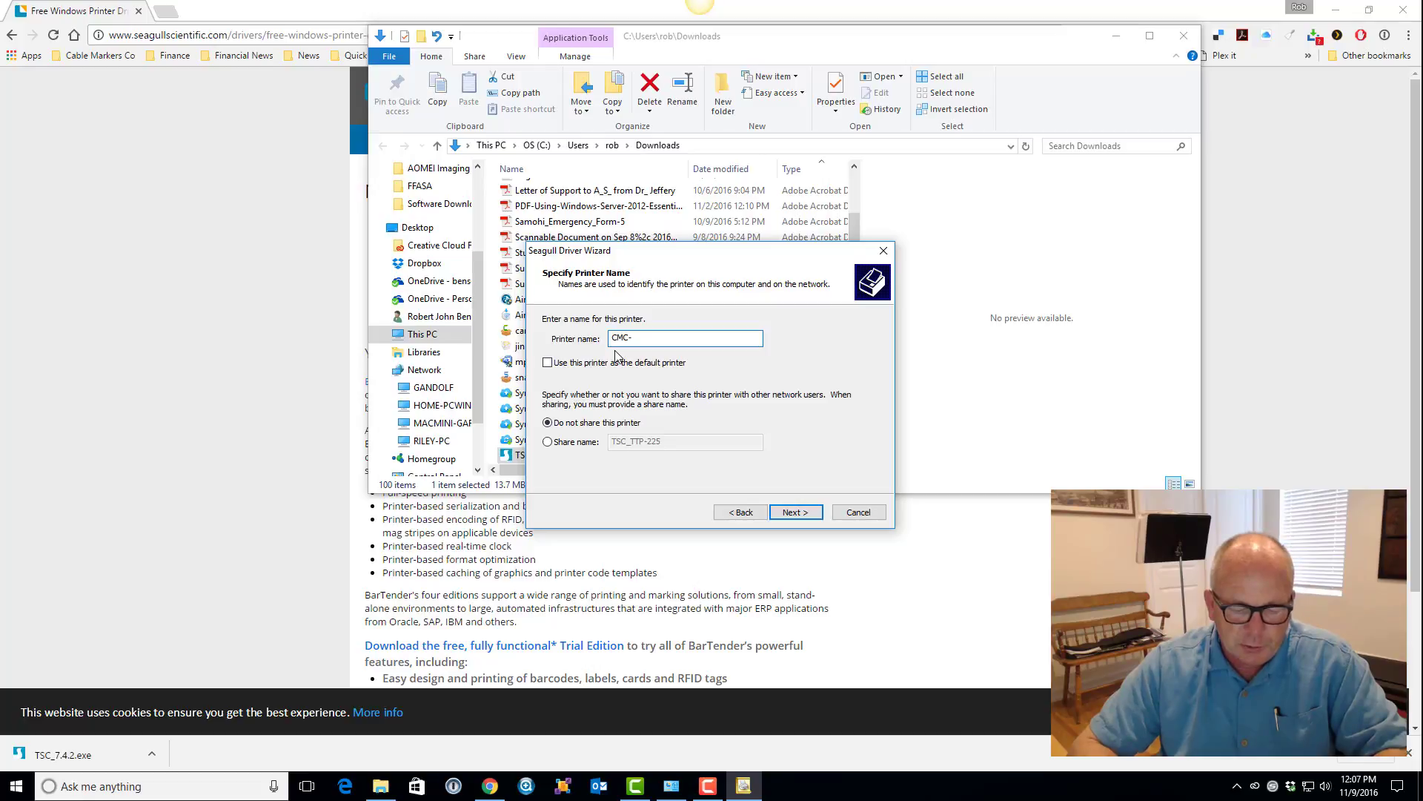
{"action": "type", "text": "225"}
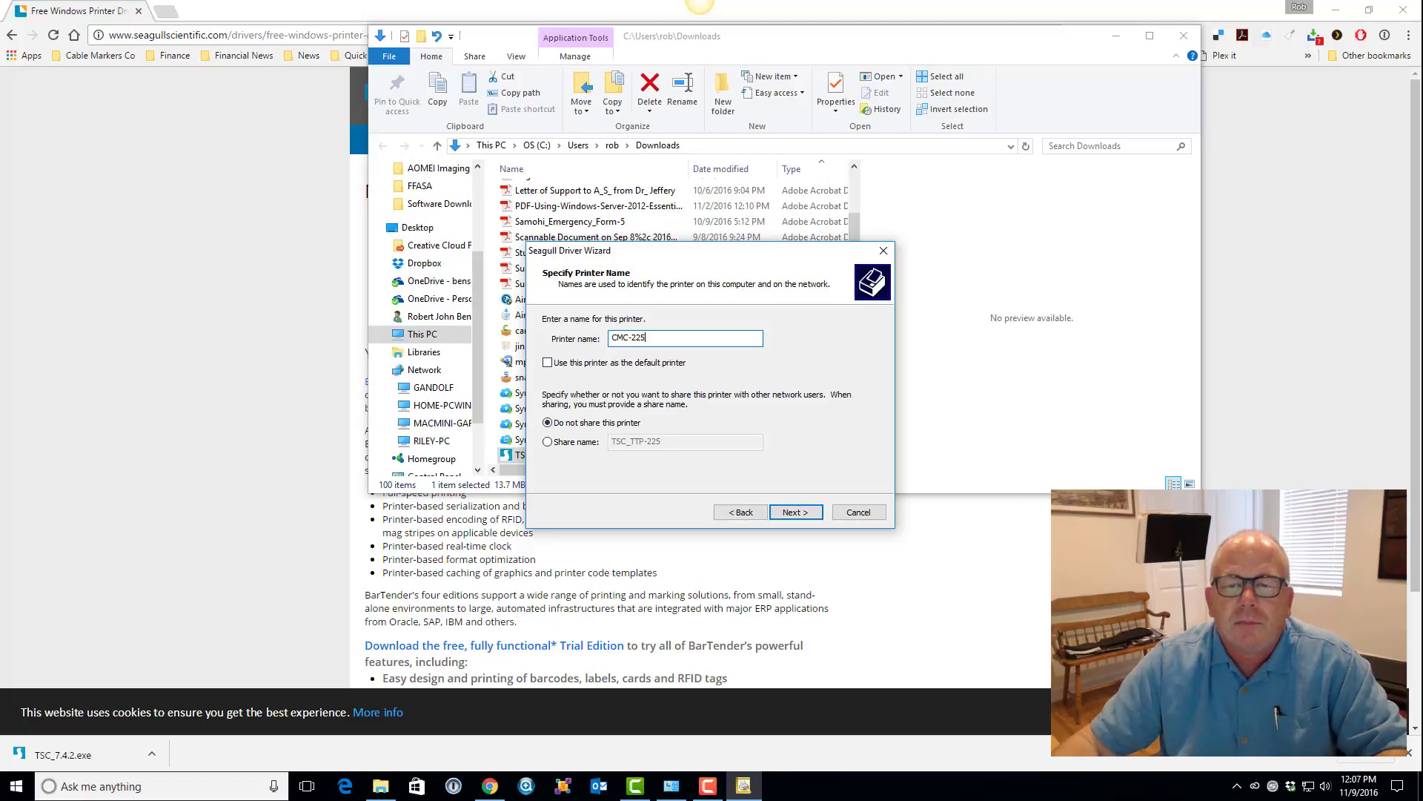
{"action": "left_click", "coordinate": [801, 515]}
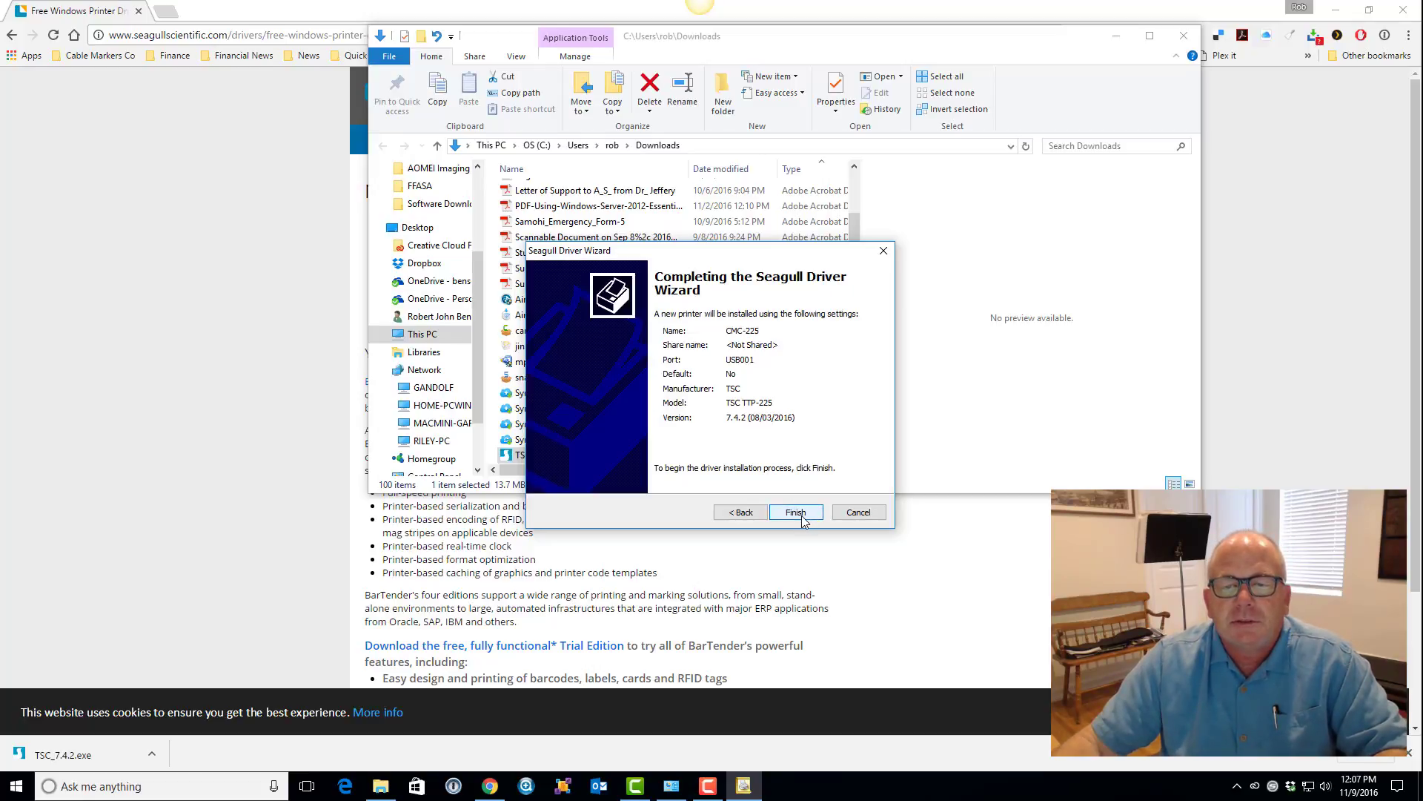
Finish installing the printer driver, then close the wizard and the Downloads folder window.
{"action": "left_click", "coordinate": [797, 513]}
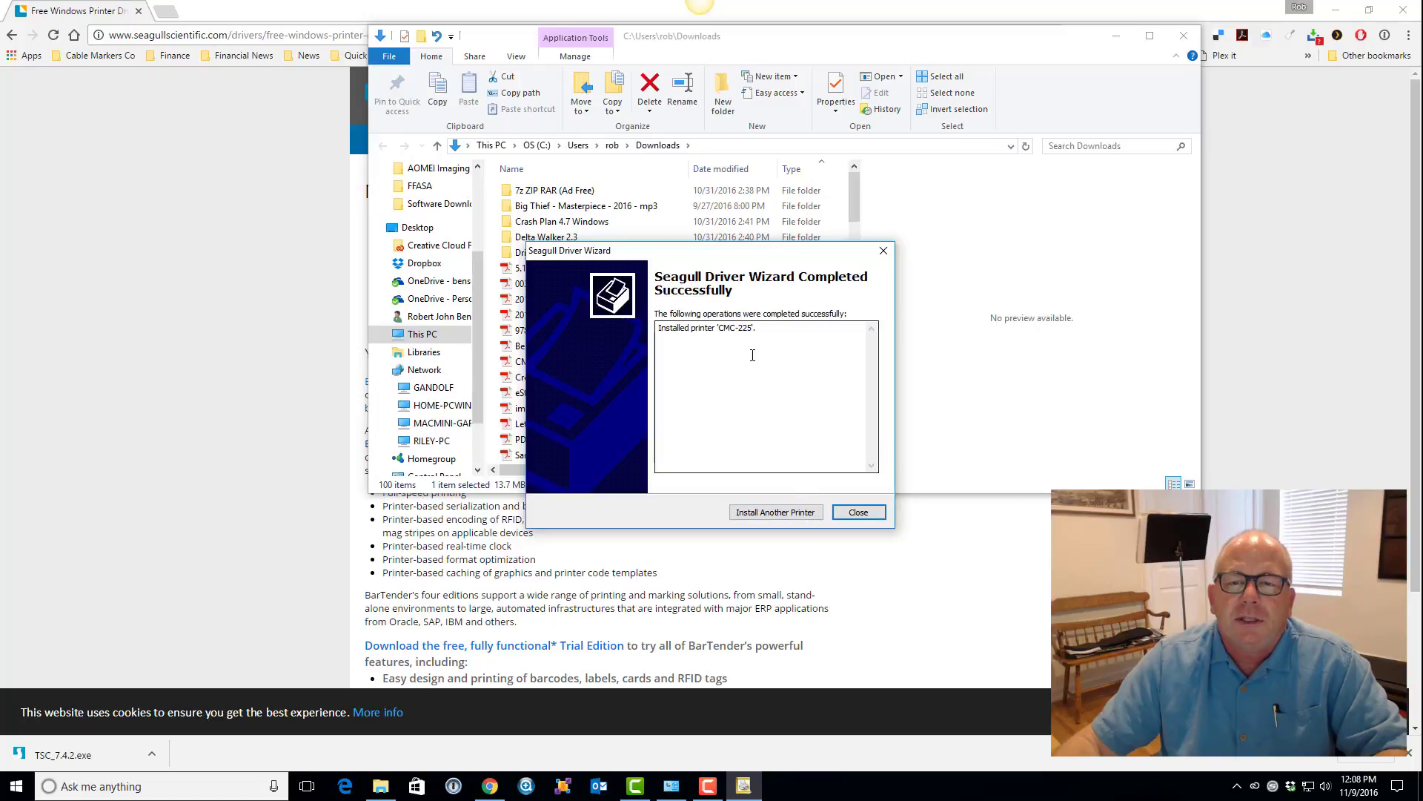
{"action": "left_click", "coordinate": [863, 519]}
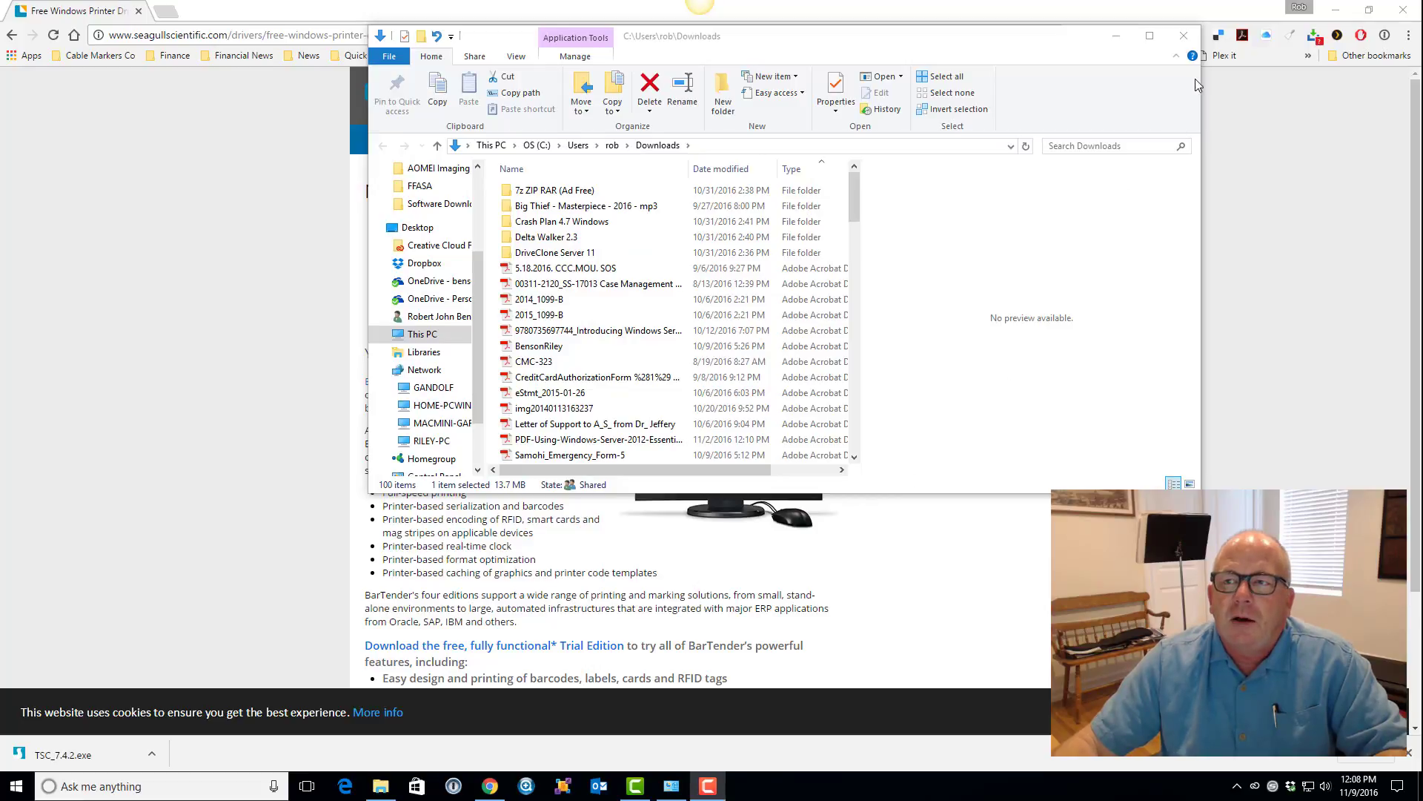
{"action": "left_click", "coordinate": [1184, 36]}
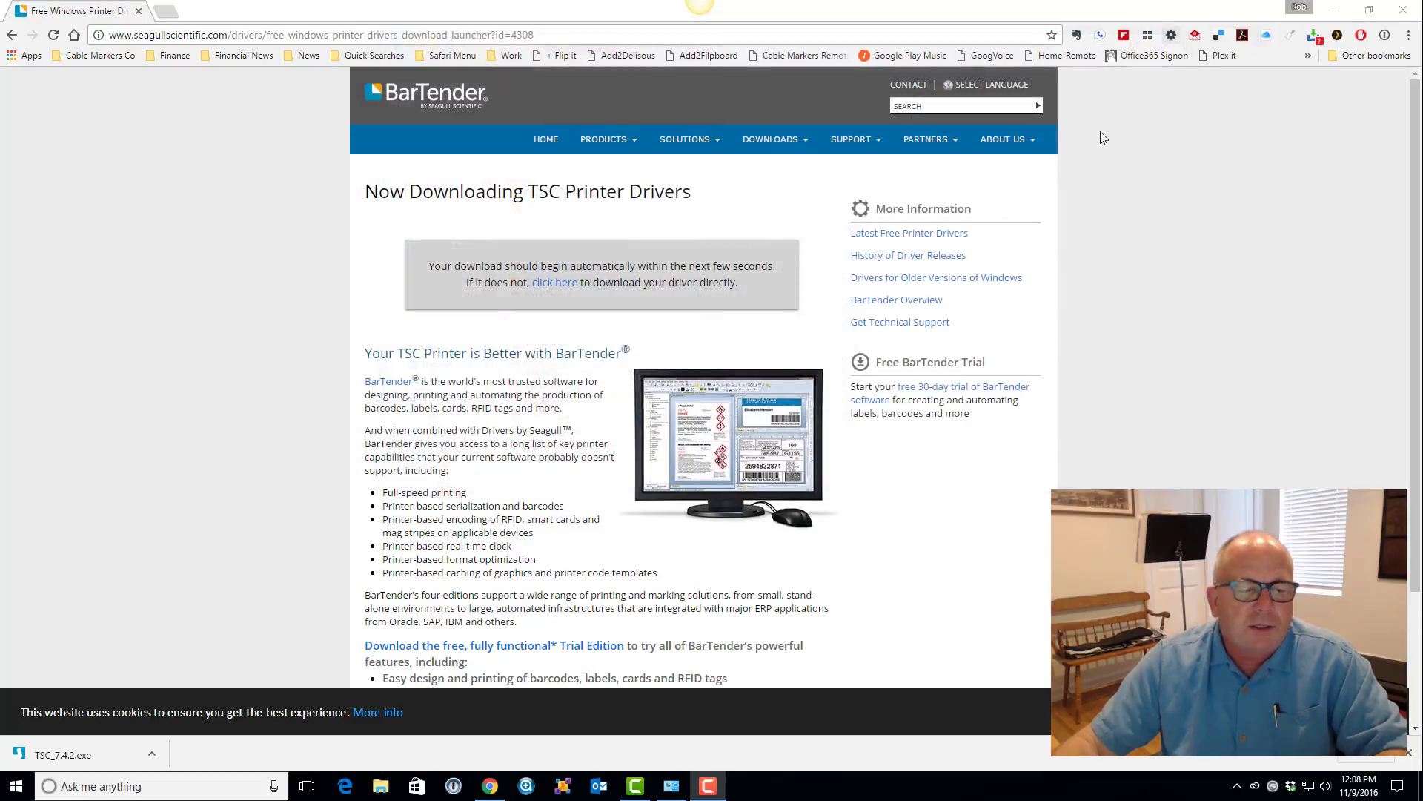
Search Windows for "device" and open Devices and Printers.
{"action": "left_click", "coordinate": [7, 793]}
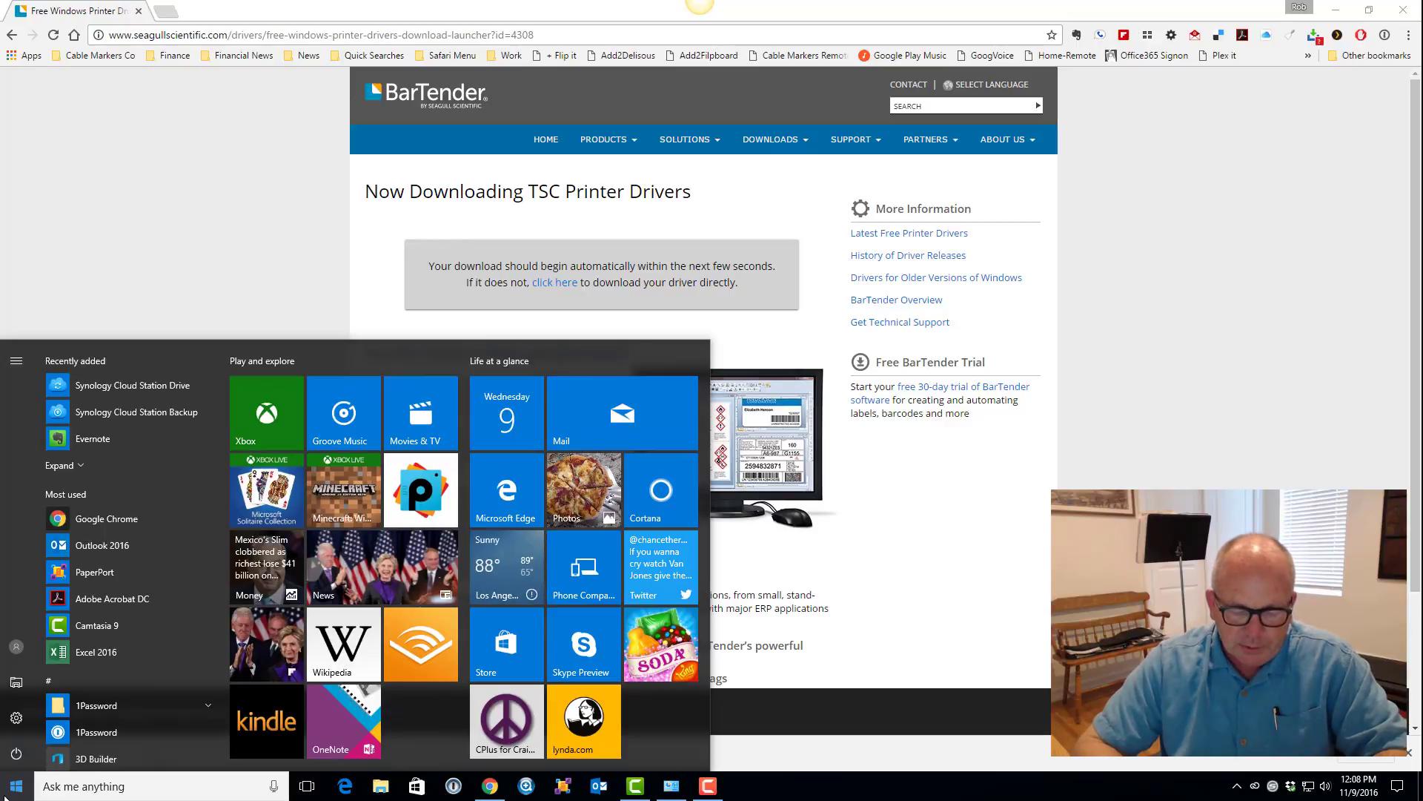
{"action": "type", "text": "devin"}
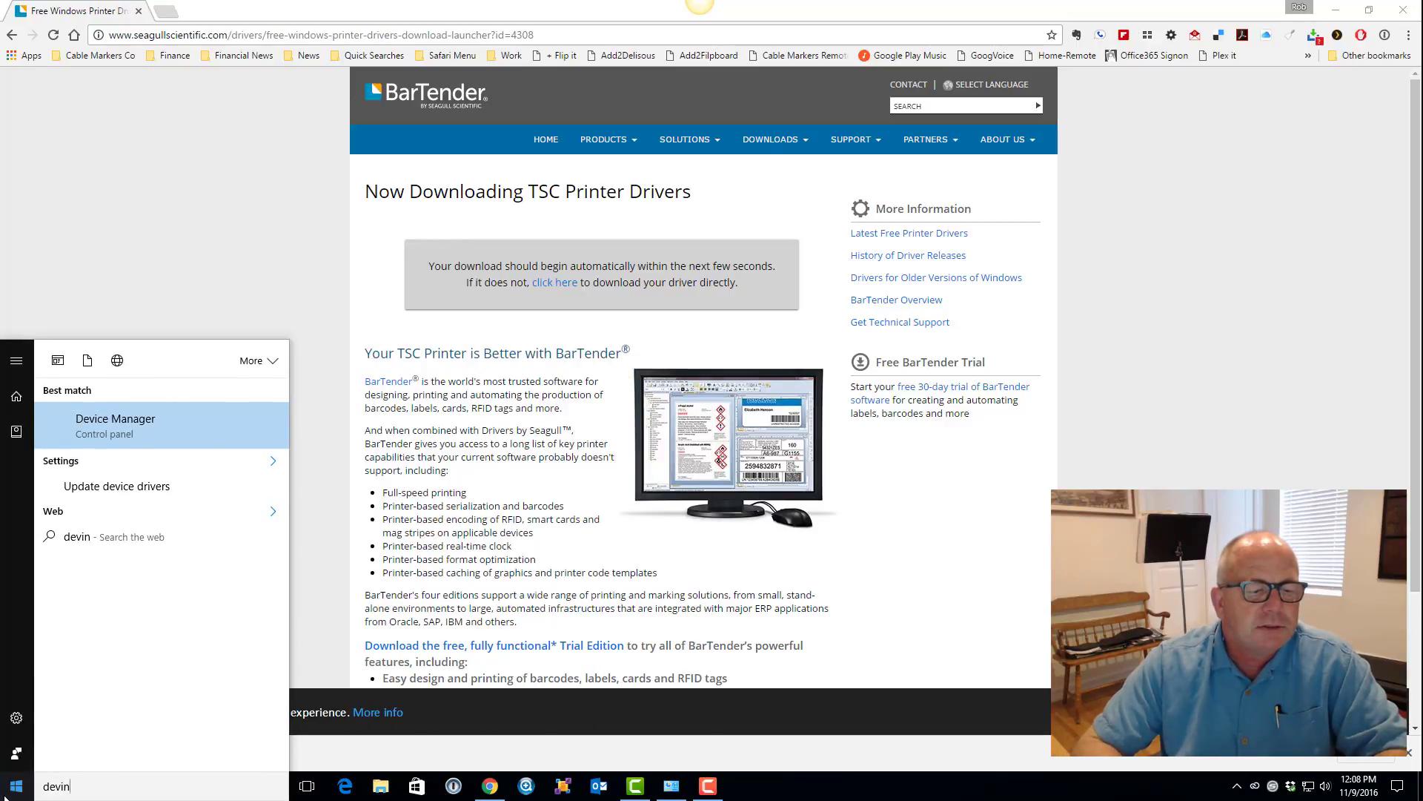
{"action": "key", "text": "BackSpace"}
{"action": "type", "text": "ce"}
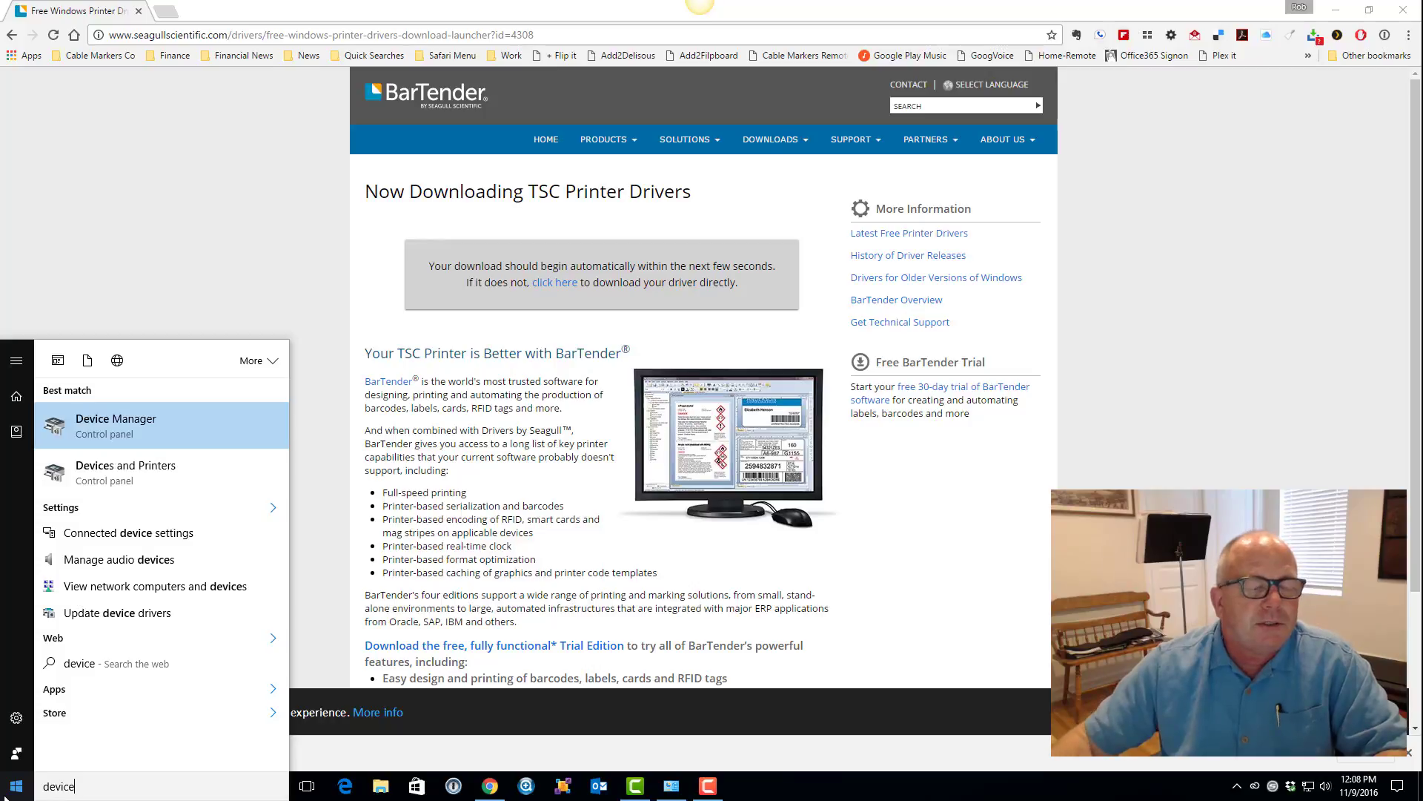
{"action": "left_click", "coordinate": [135, 480]}
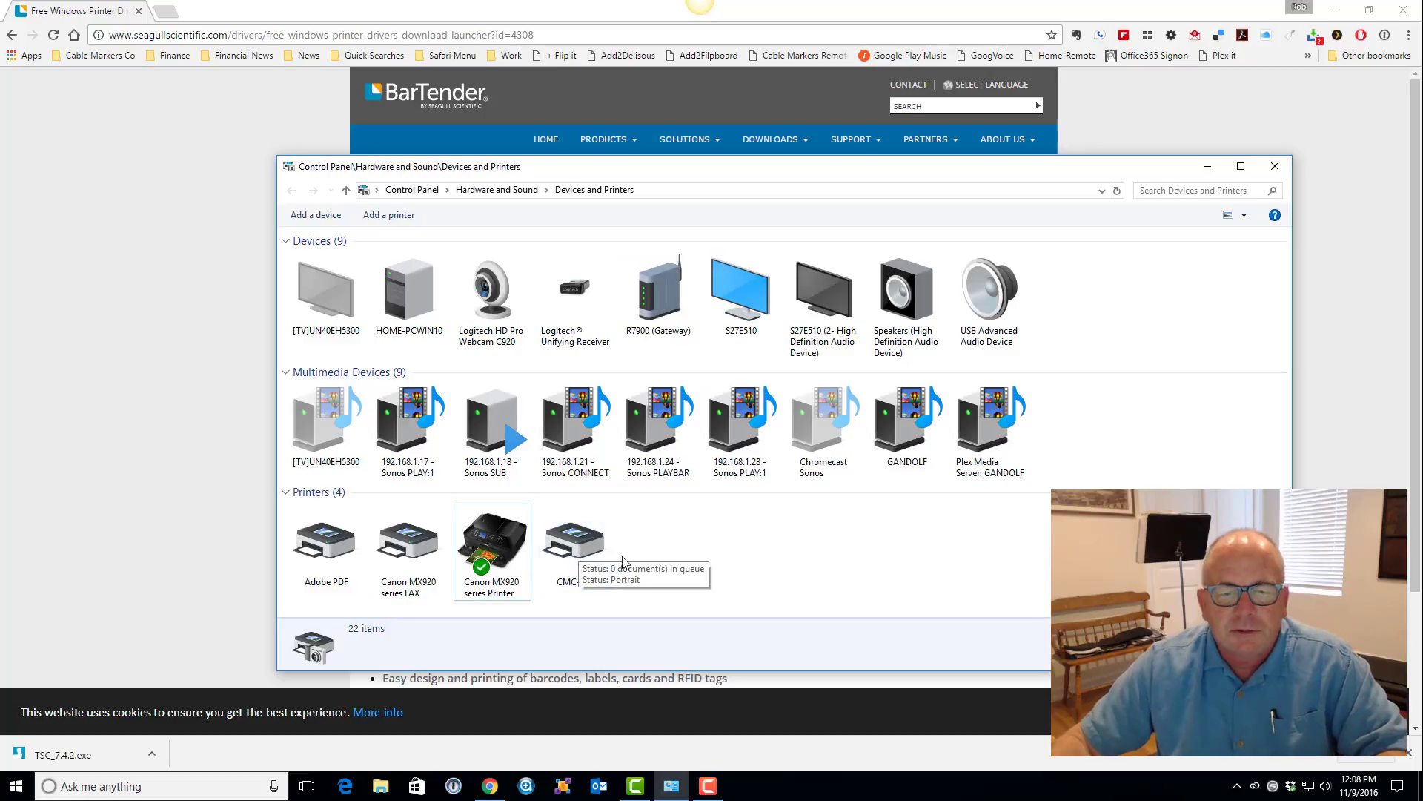
Open the printing preferences of the CMC-225 printer and move the dialog higher on the screen.
{"action": "left_click", "coordinate": [574, 548]}
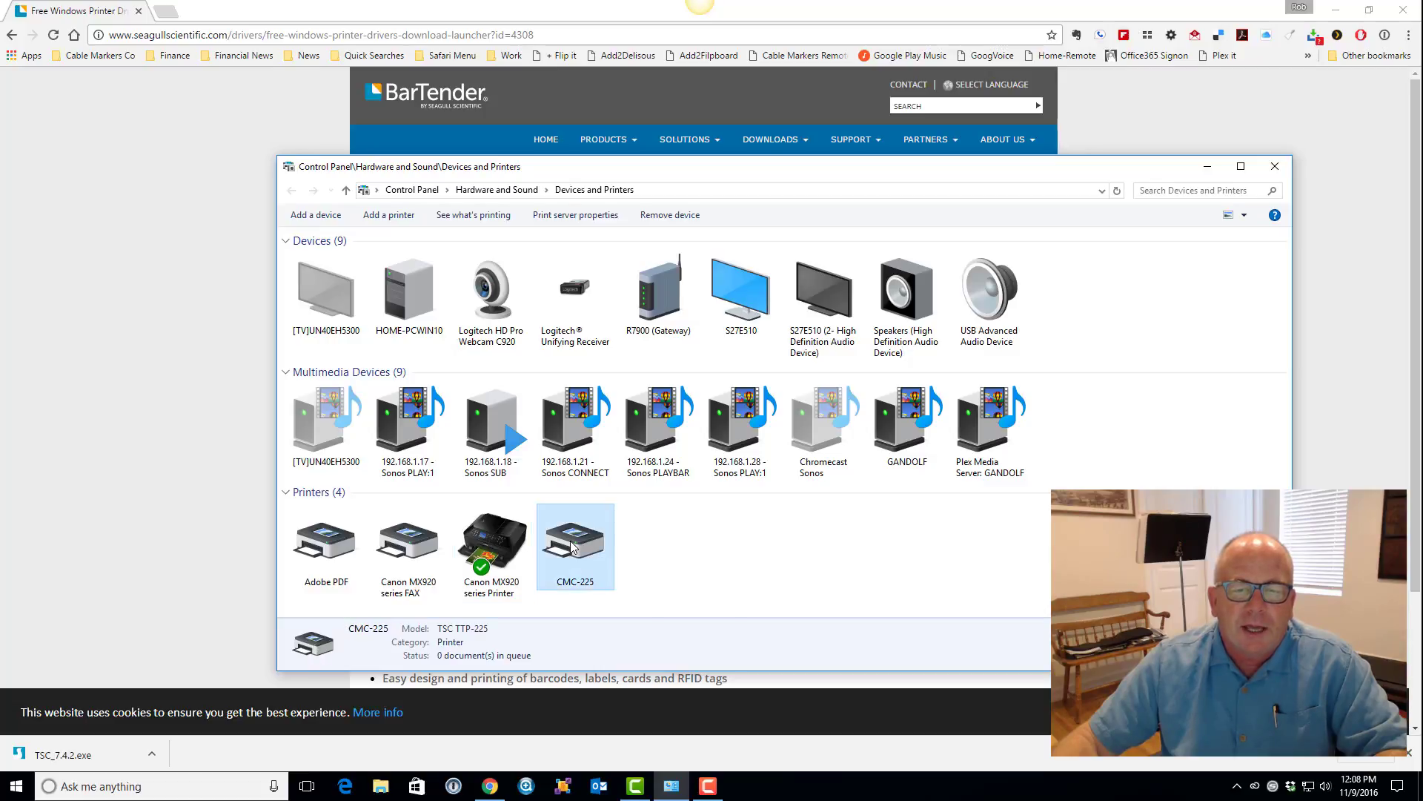
{"action": "right_click", "coordinate": [572, 548]}
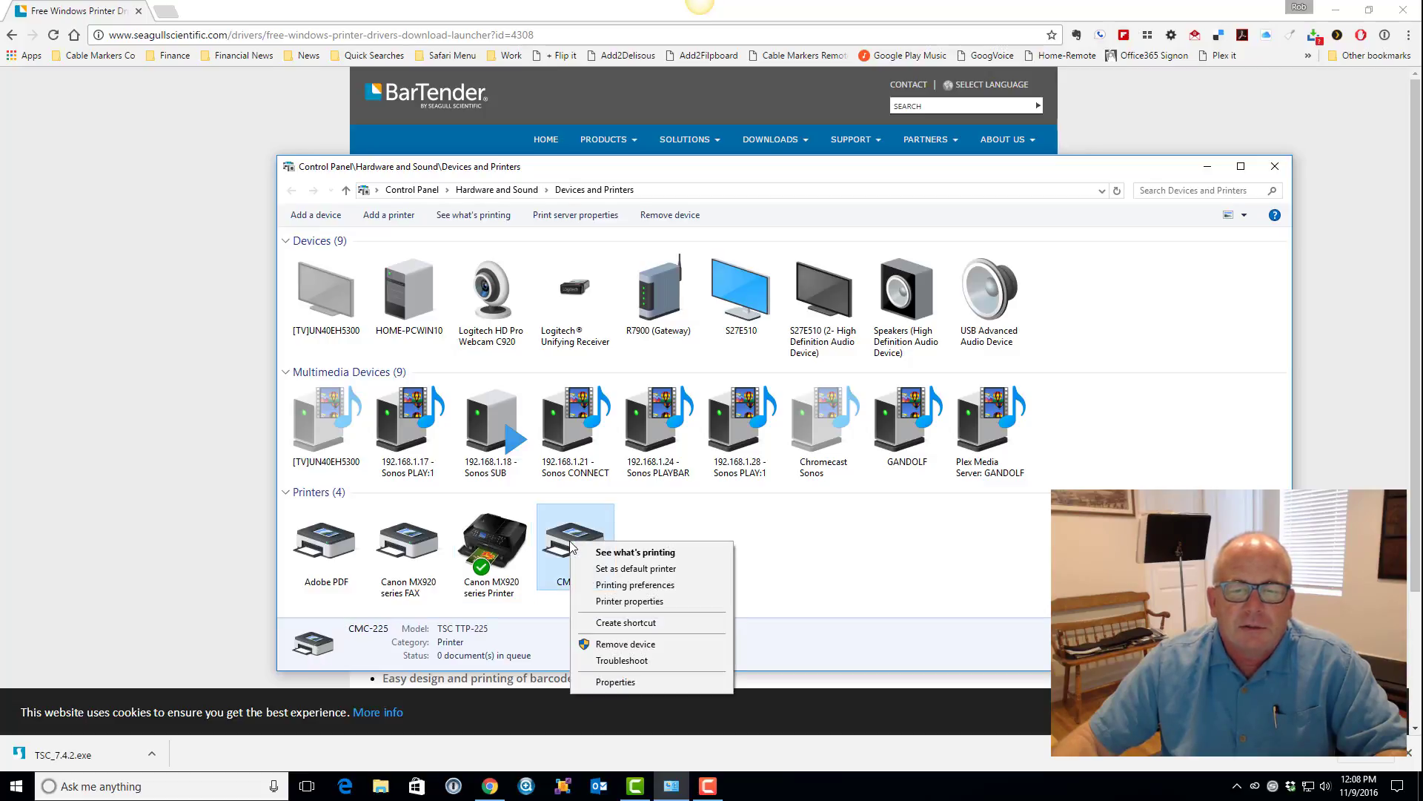
{"action": "left_click", "coordinate": [632, 586]}
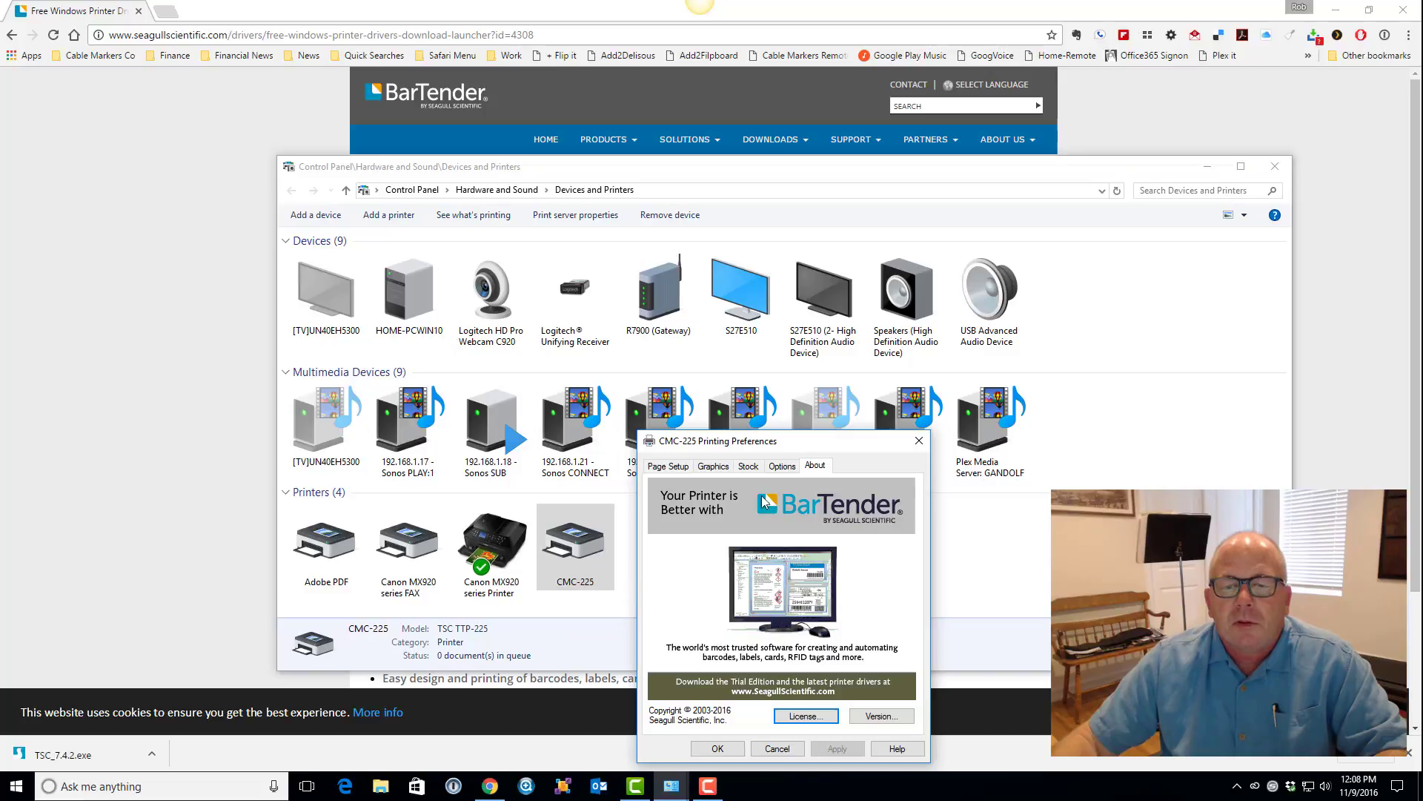
{"action": "left_click_drag", "start_coordinate": [852, 443], "coordinate": [788, 196]}
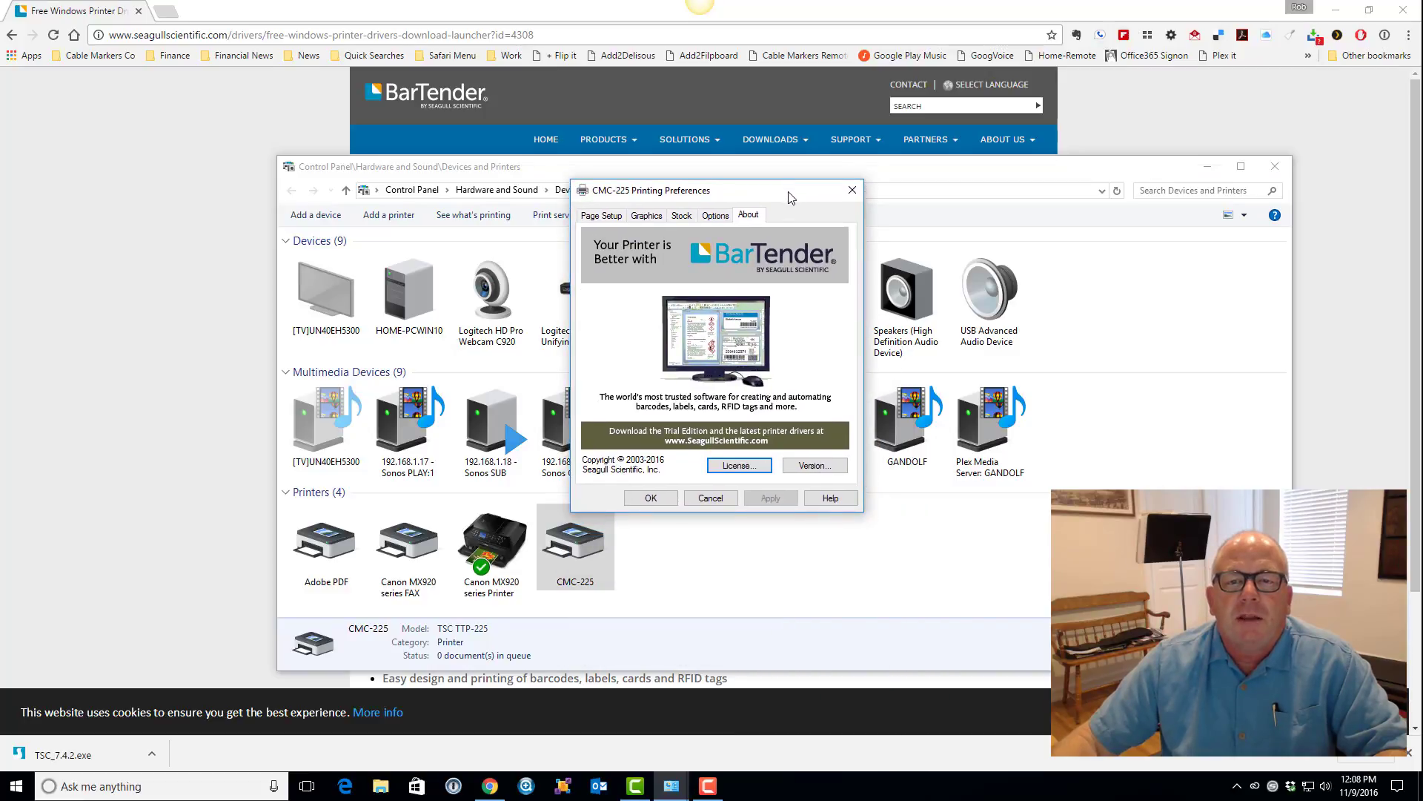
In the stock preferences, set the media method to Thermal Transfer and the media type to Continuous.
{"action": "left_click", "coordinate": [681, 215]}
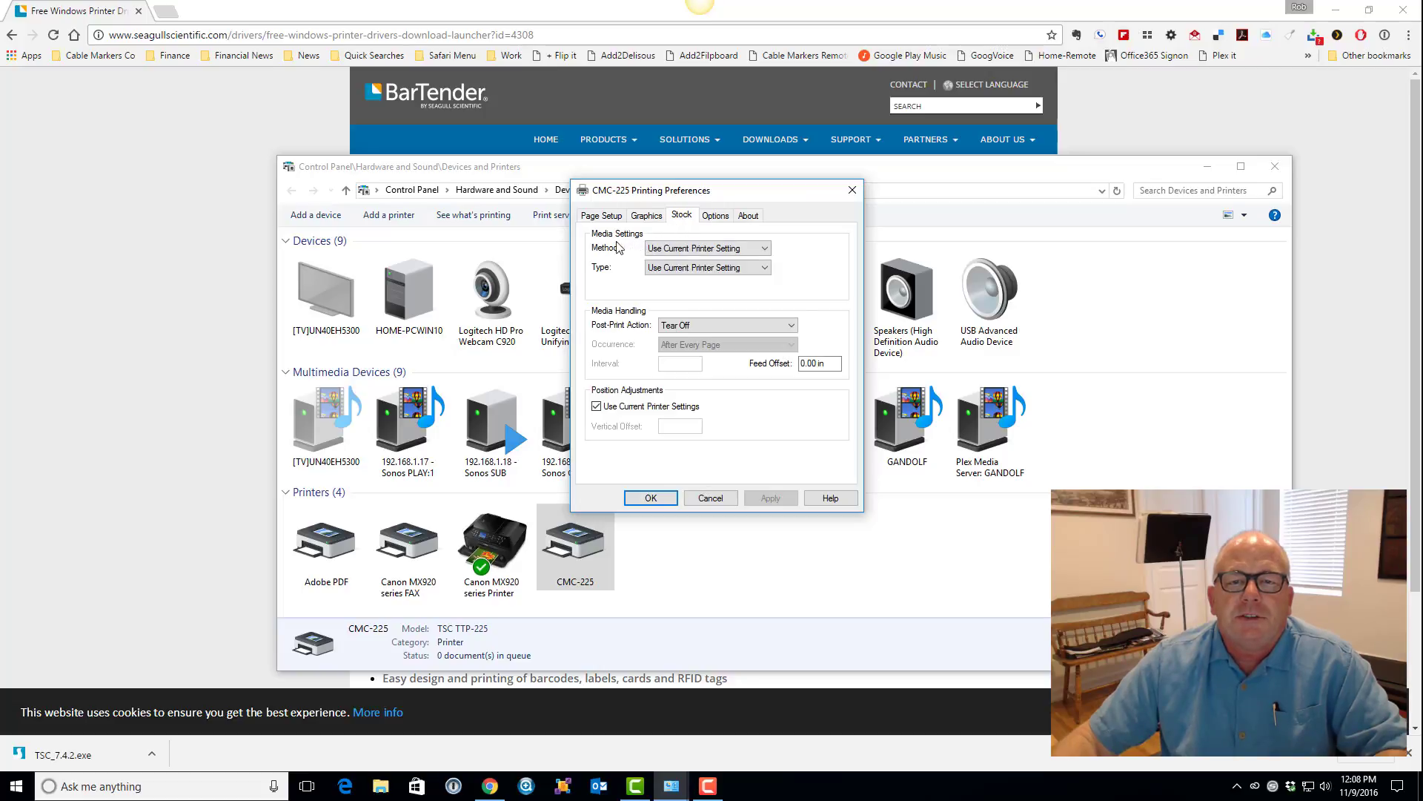
{"action": "left_click", "coordinate": [693, 249]}
{"action": "left_click", "coordinate": [697, 281]}
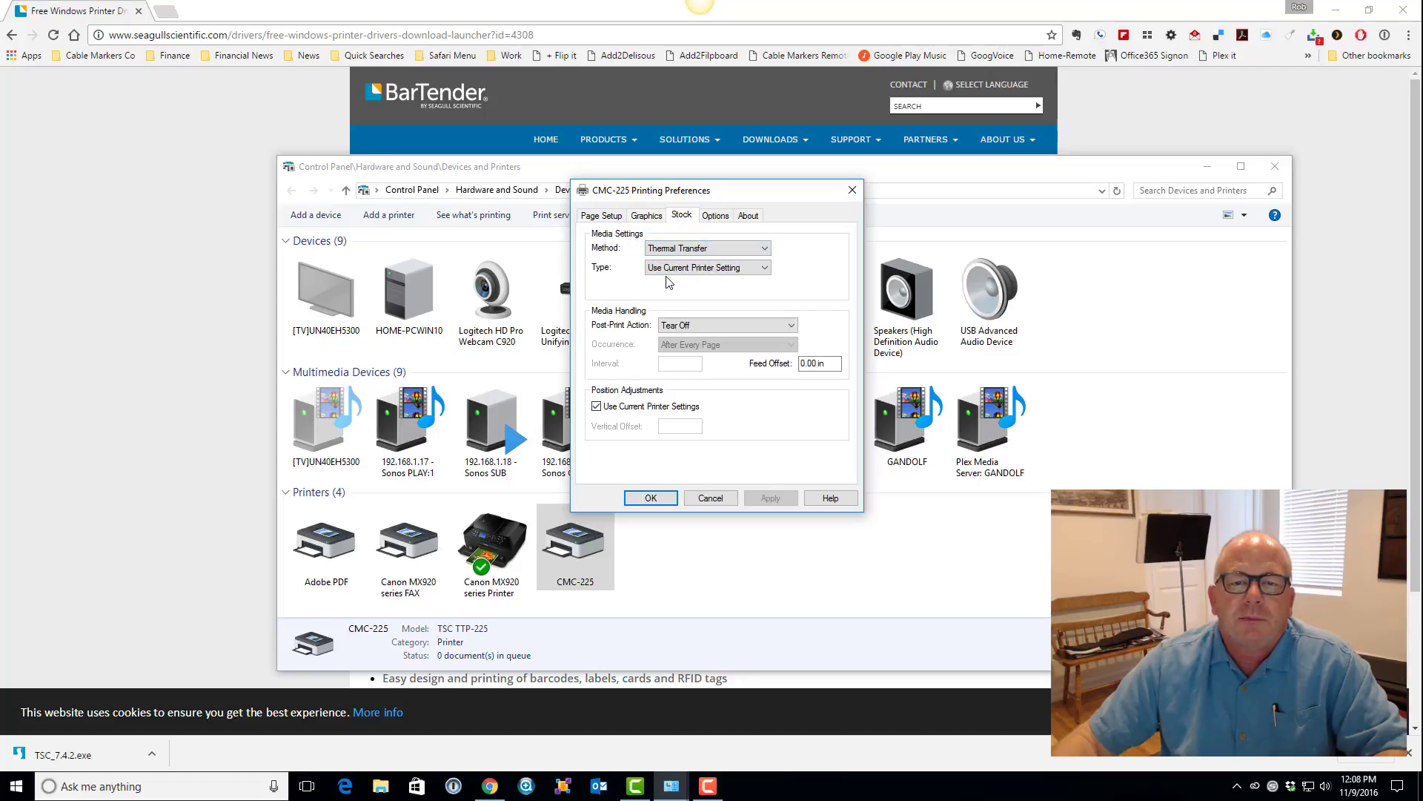
{"action": "left_click", "coordinate": [647, 268]}
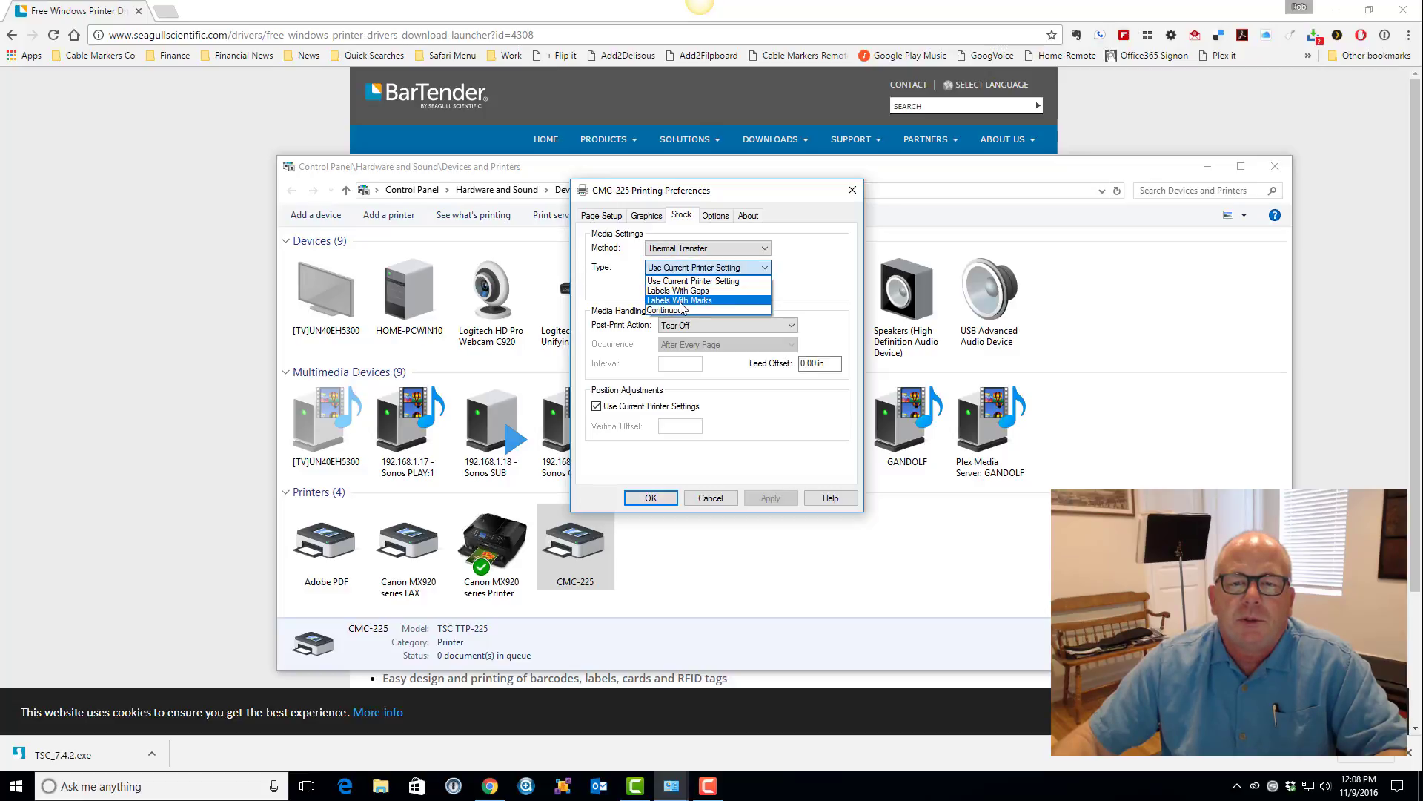
{"action": "left_click", "coordinate": [676, 309]}
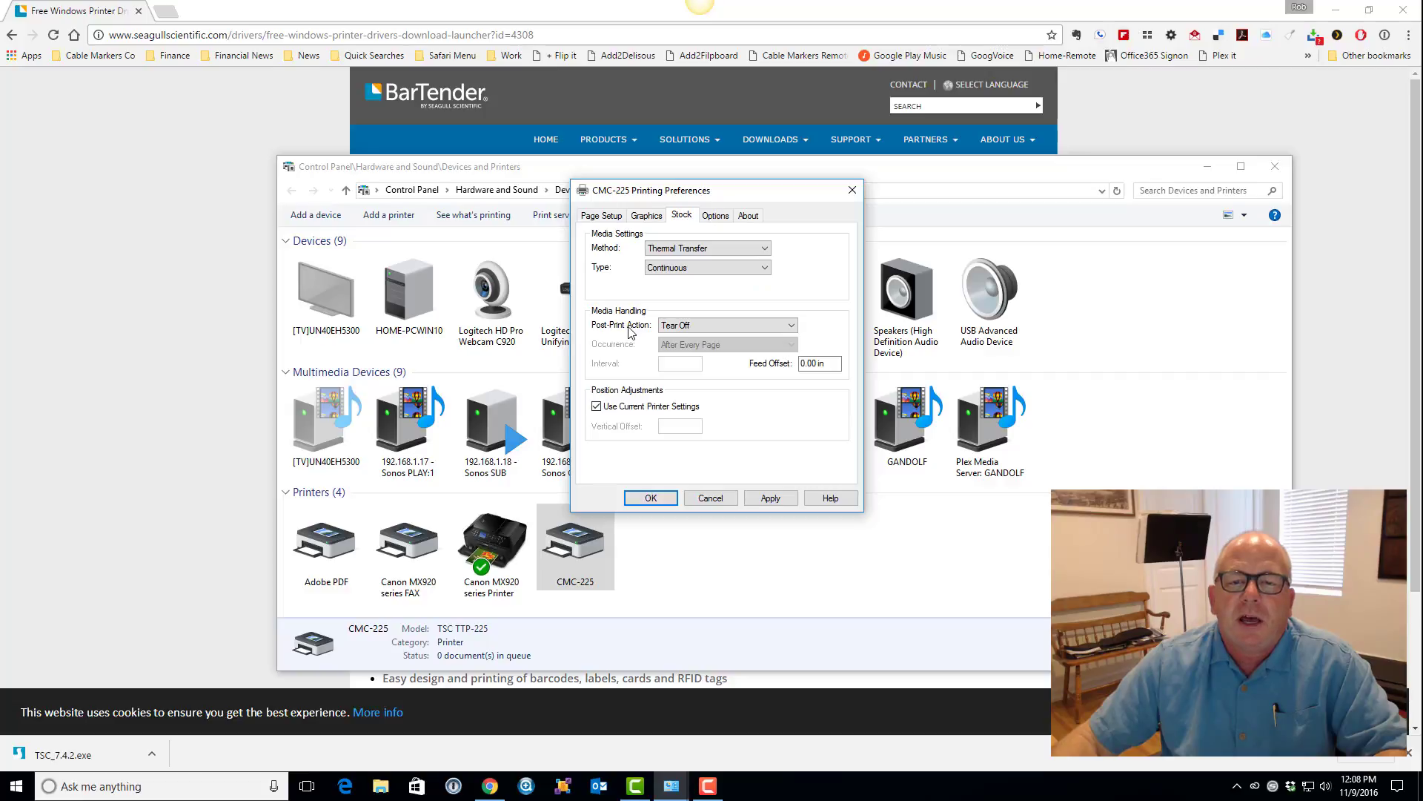
Set the post-print action for media handling to Cut, trying None in between.
{"action": "left_click", "coordinate": [680, 326]}
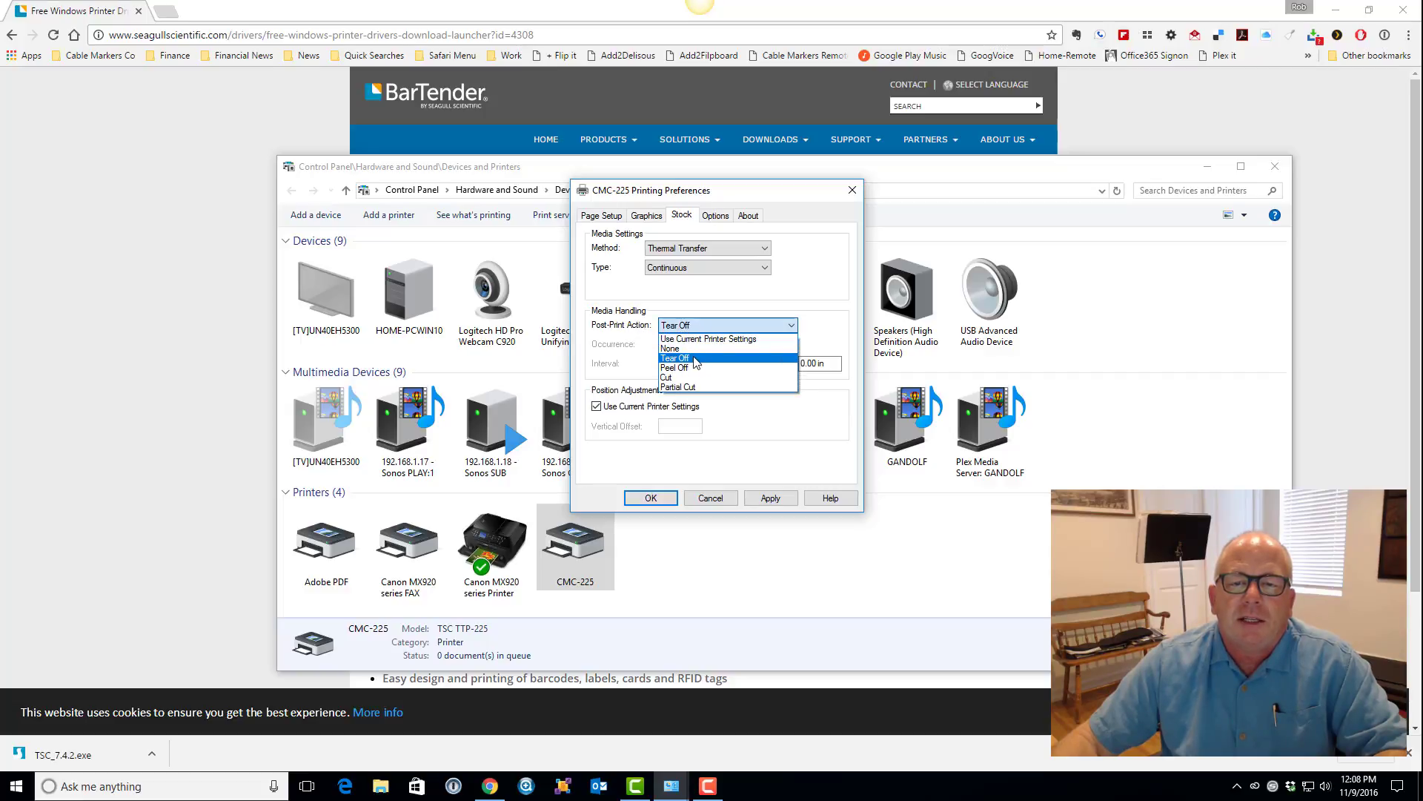
{"action": "left_click", "coordinate": [681, 378]}
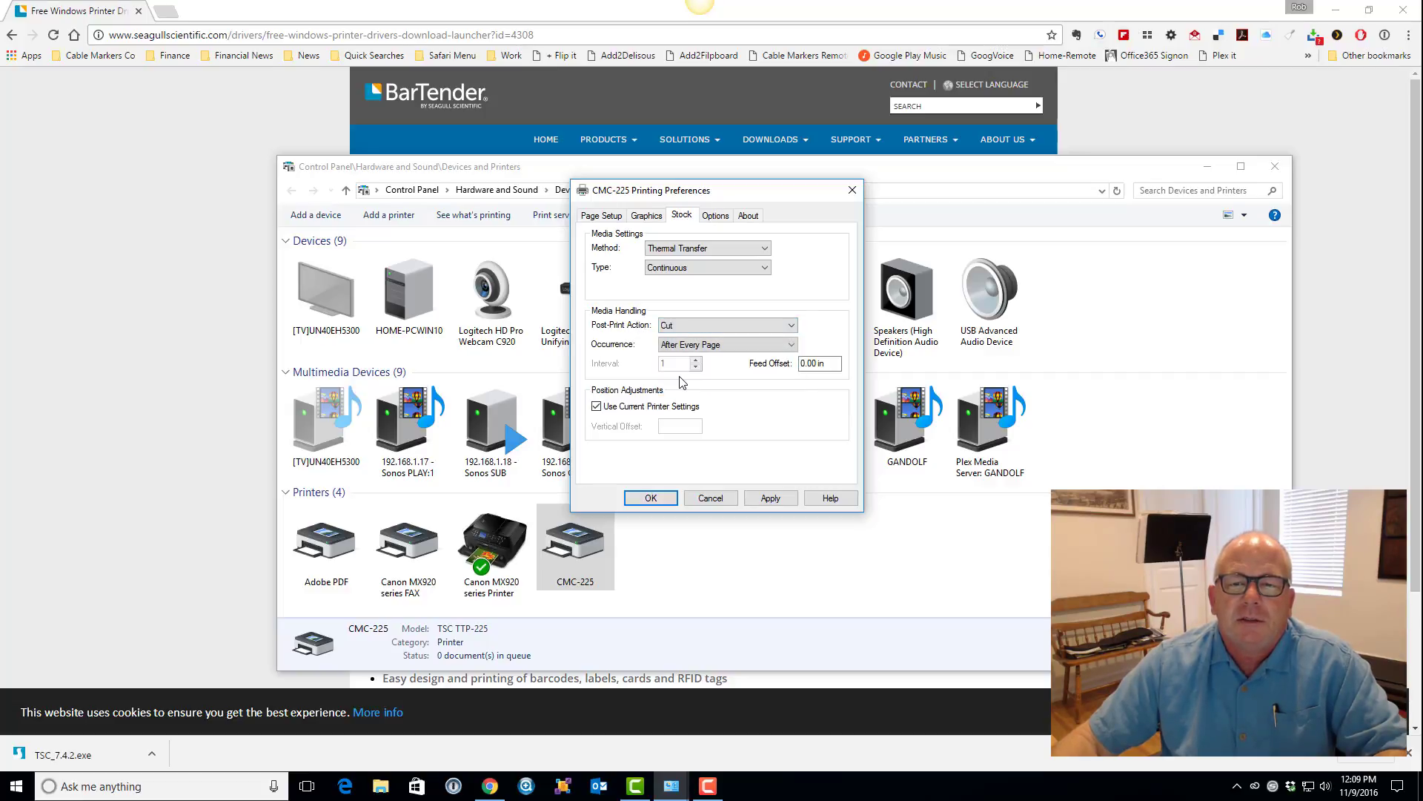
{"action": "left_click", "coordinate": [710, 326]}
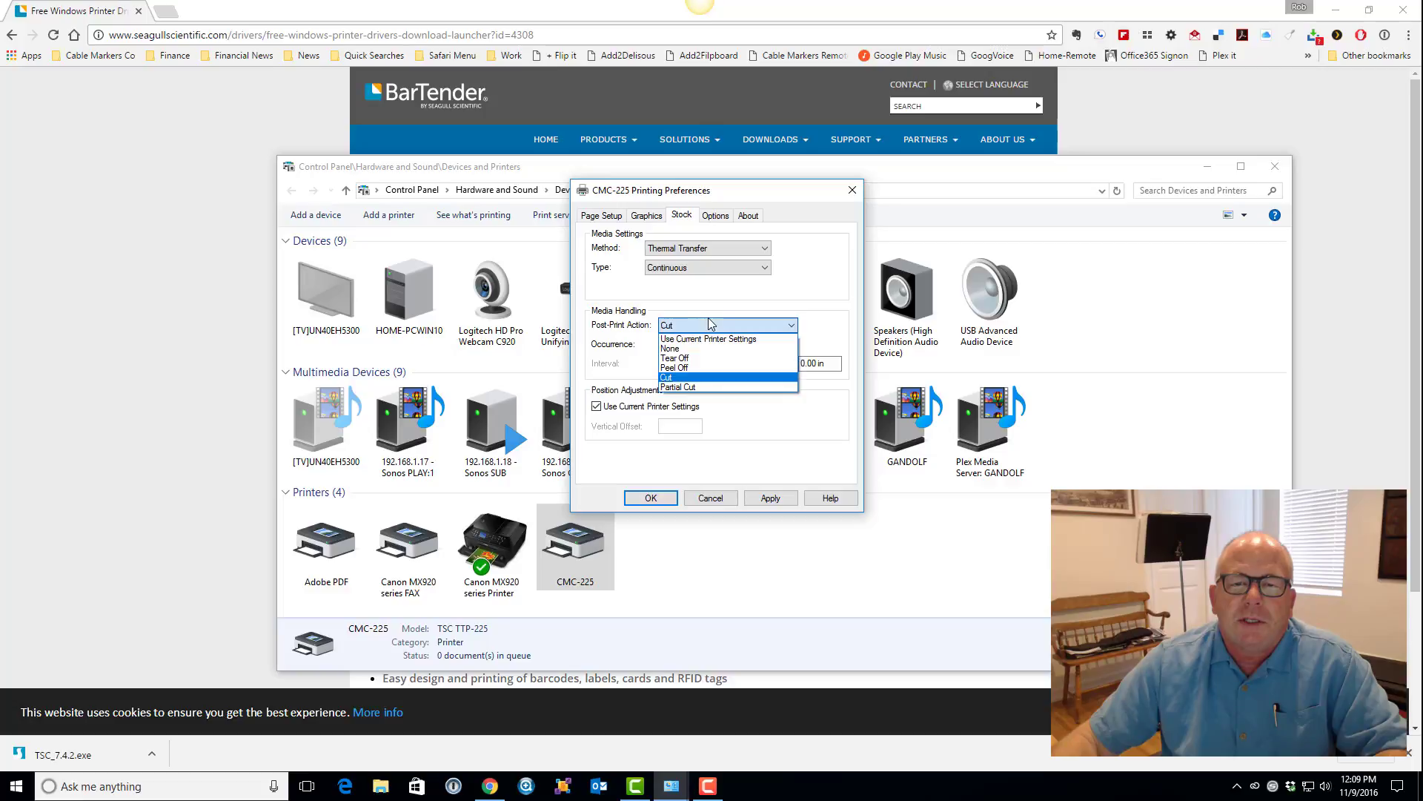
{"action": "left_click", "coordinate": [683, 348]}
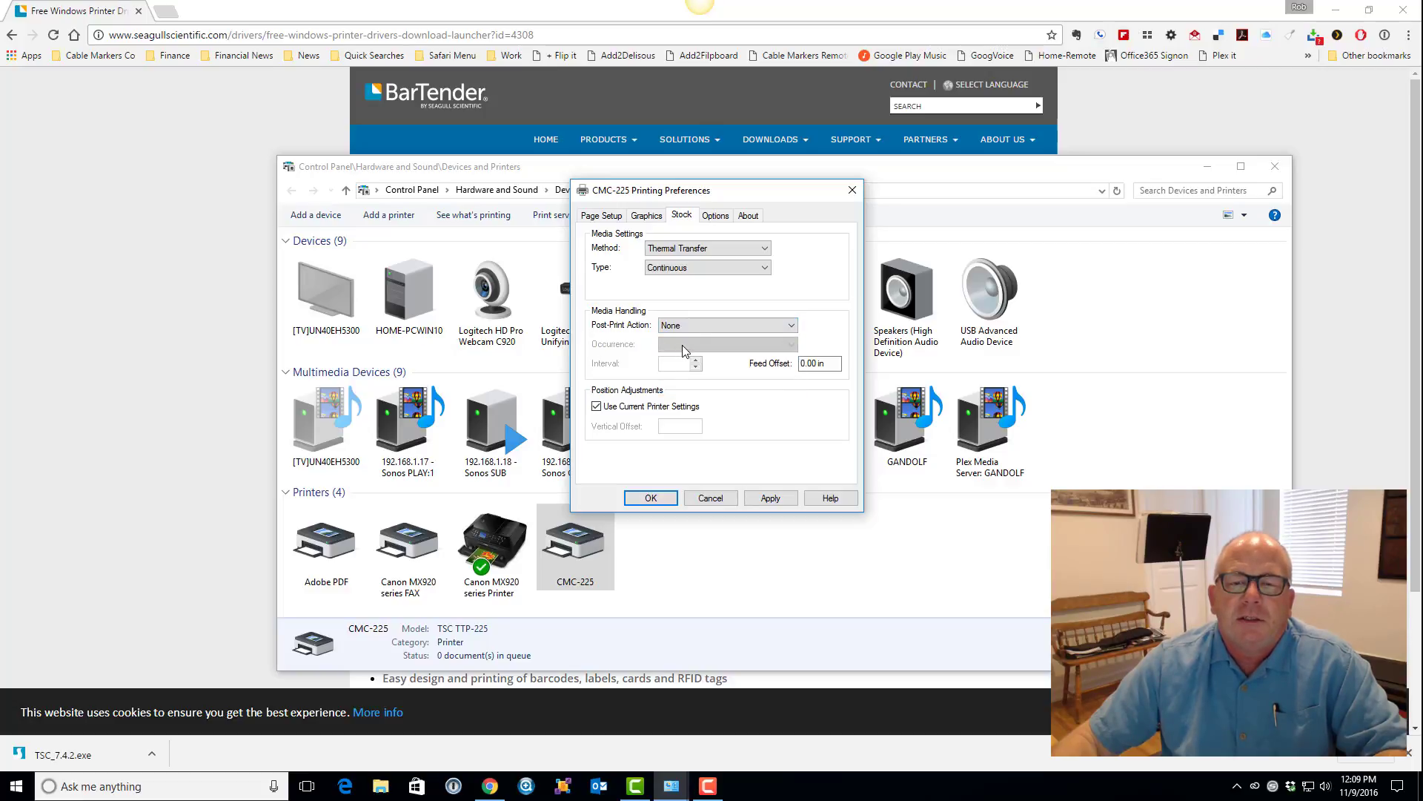
{"action": "left_click", "coordinate": [691, 327]}
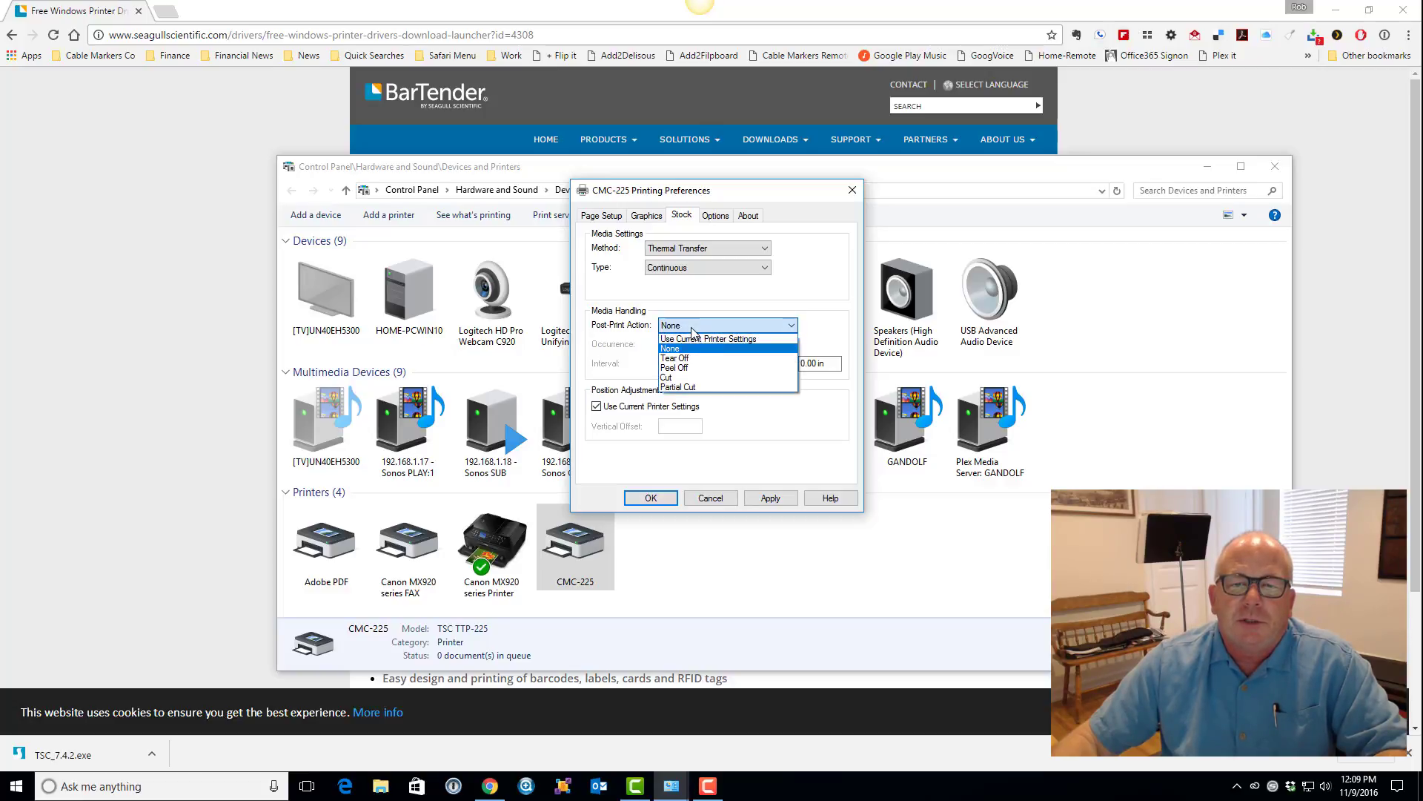
{"action": "left_click", "coordinate": [691, 381]}
Set the feed offset to 0.10 in and apply the stock settings.
{"action": "left_click_drag", "start_coordinate": [835, 364], "coordinate": [790, 365]}
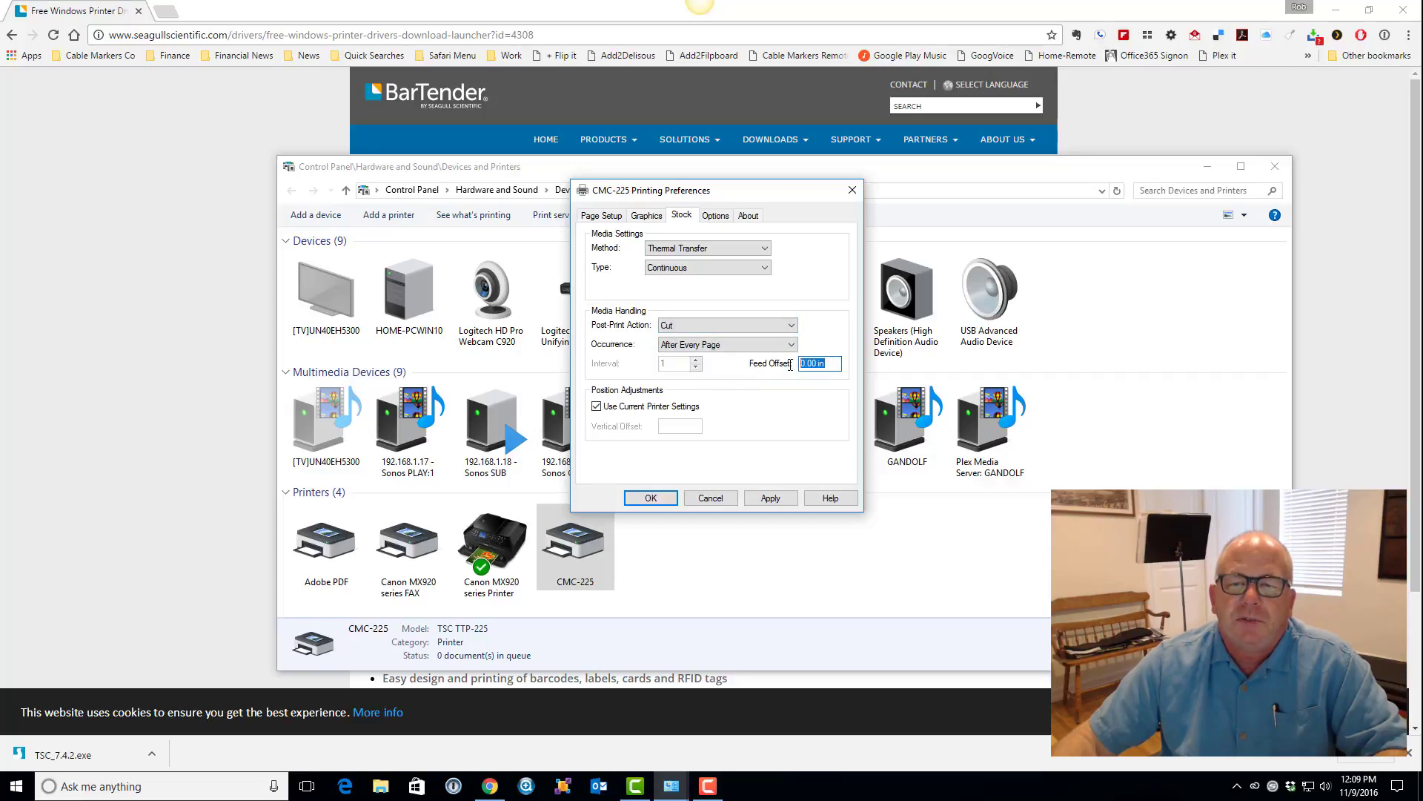
{"action": "key", "text": "BackSpace"}
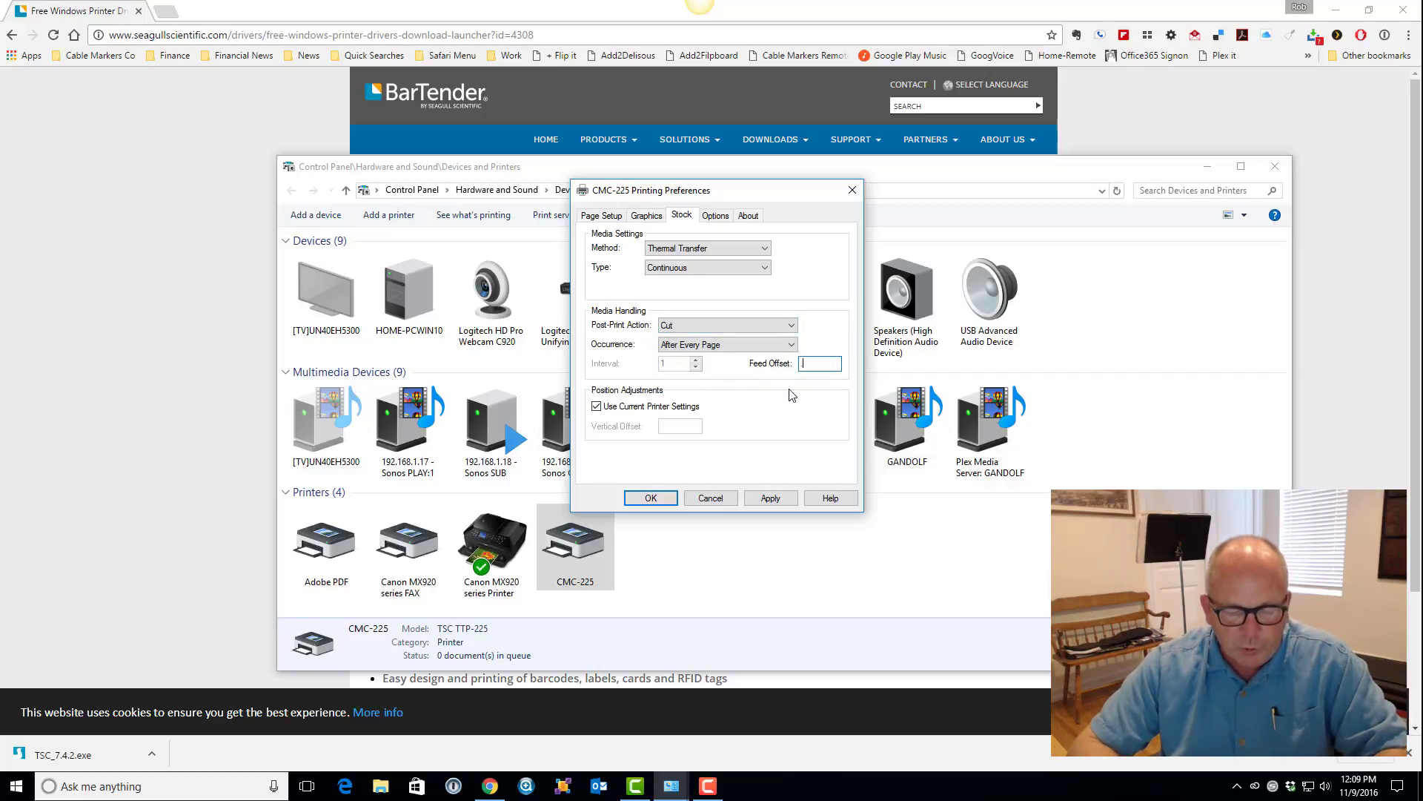
{"action": "type", "text": "0.10"}
{"action": "key", "text": "Tab"}
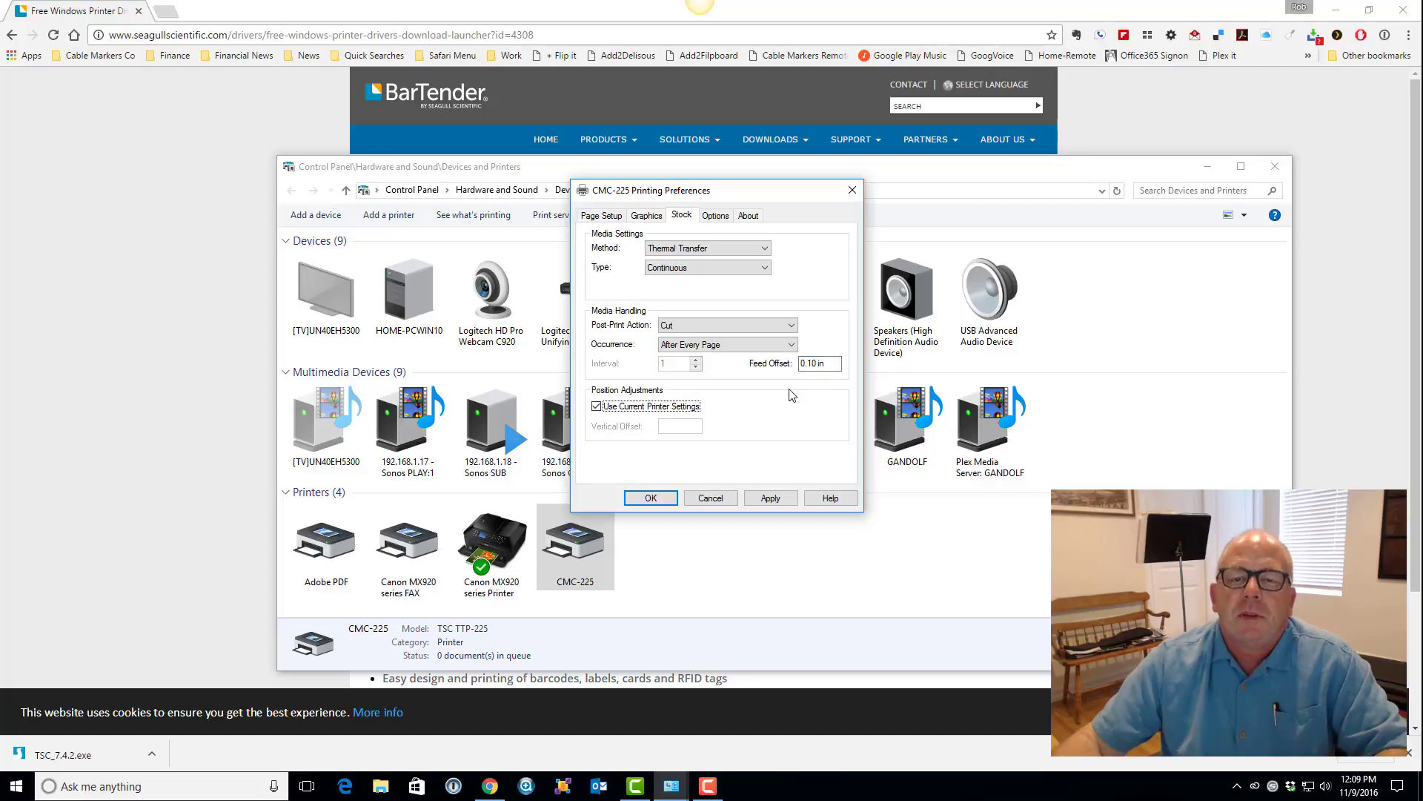
{"action": "left_click", "coordinate": [771, 498]}
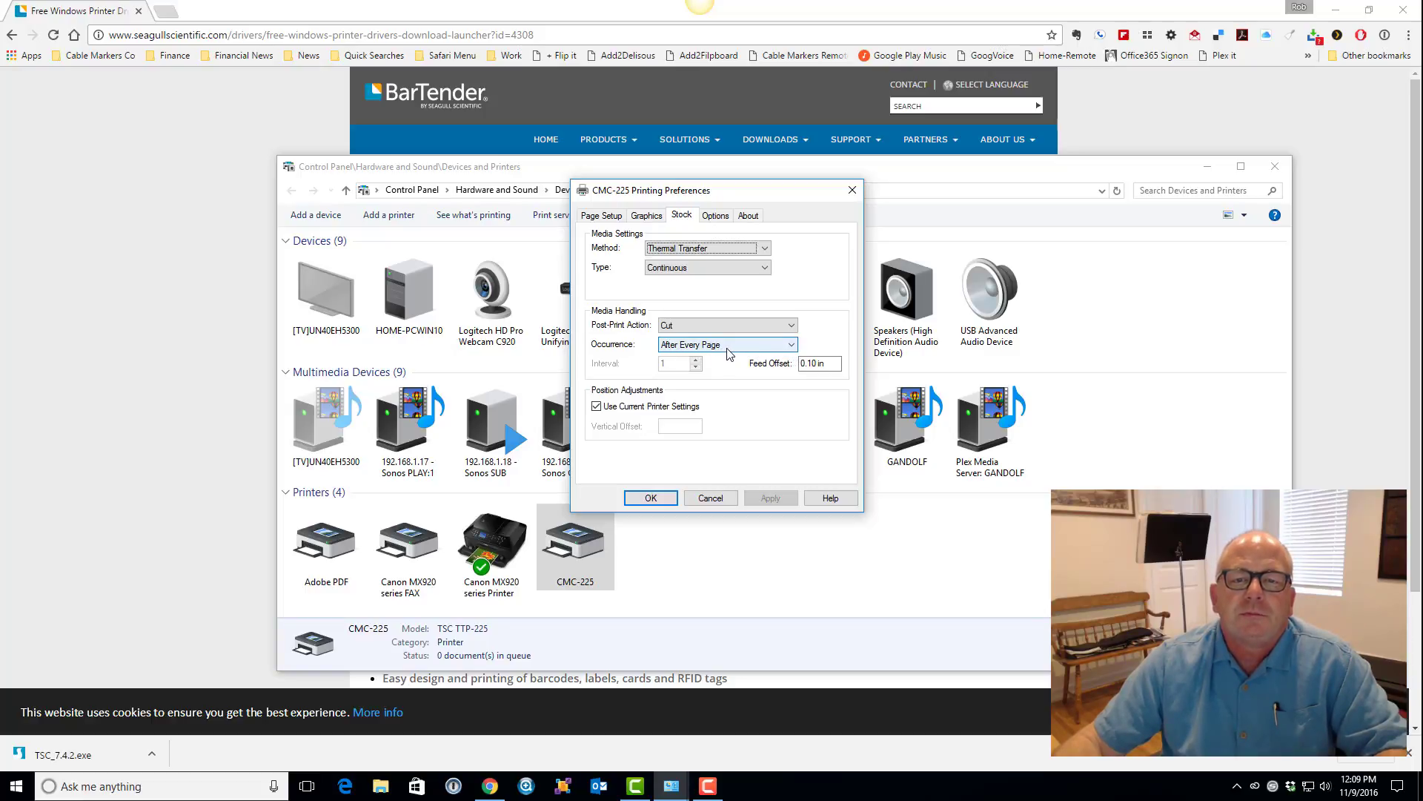
Override the current printer settings with a print speed of 3.00 in/sec and darkness 10, then save and close the printing preferences.
{"action": "left_click", "coordinate": [716, 216]}
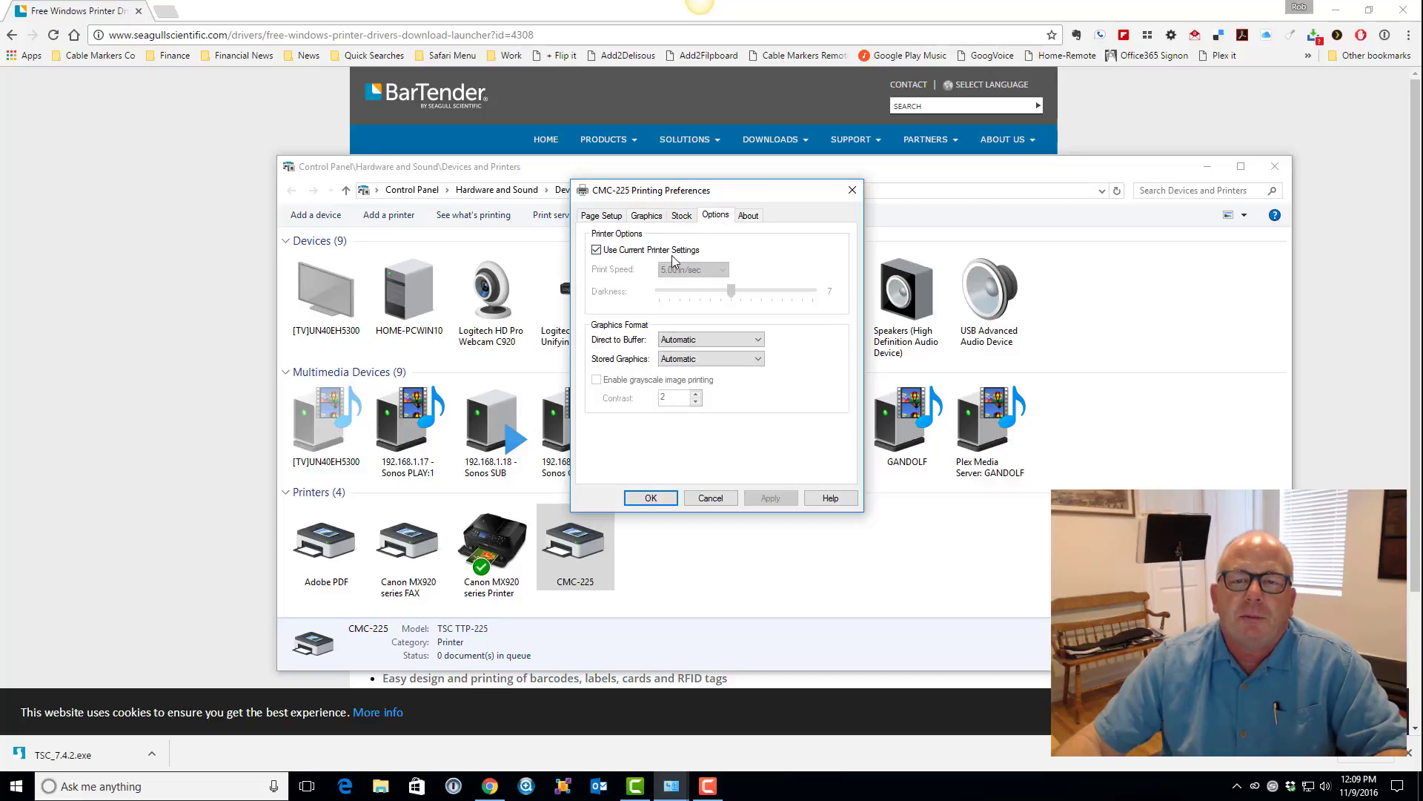
{"action": "left_click", "coordinate": [598, 253]}
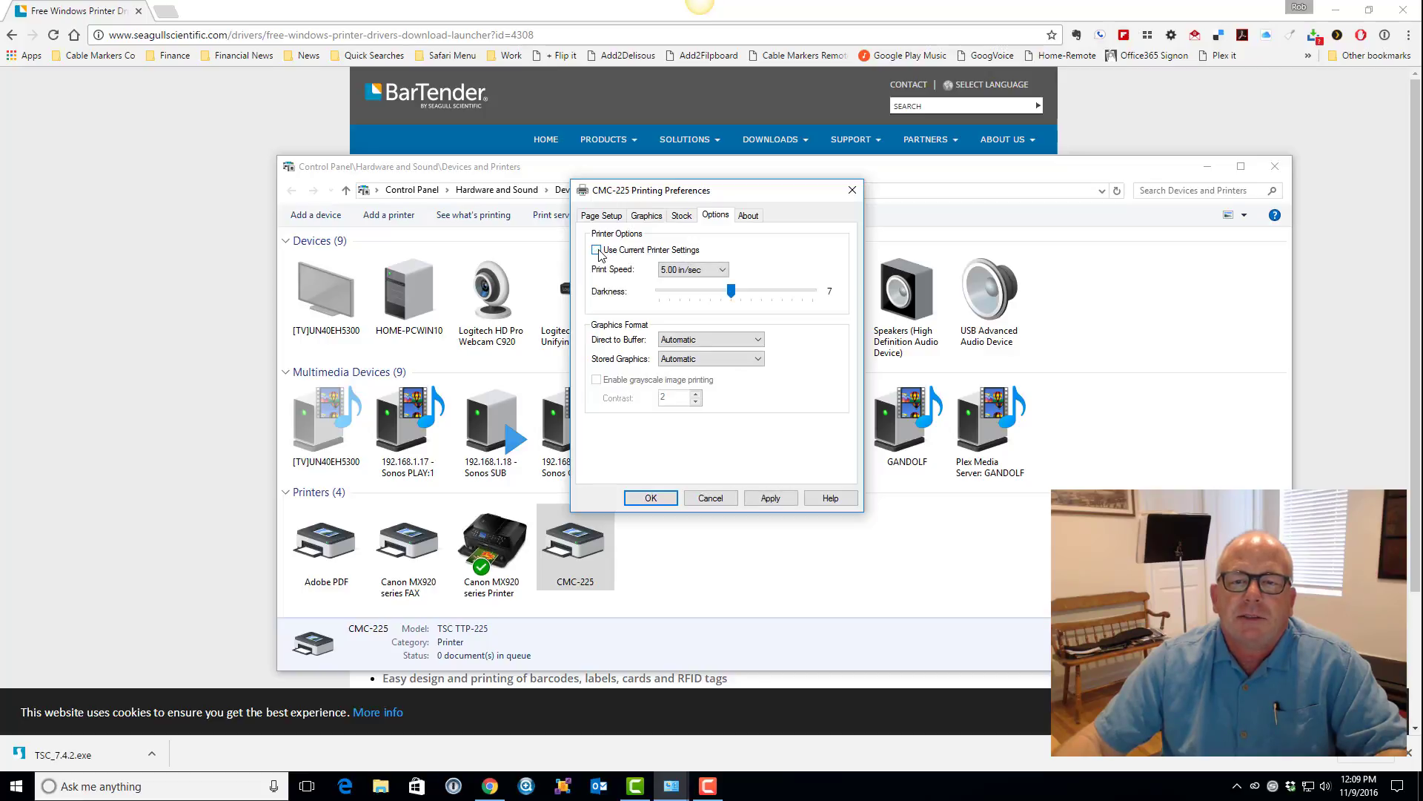
{"action": "left_click", "coordinate": [691, 271]}
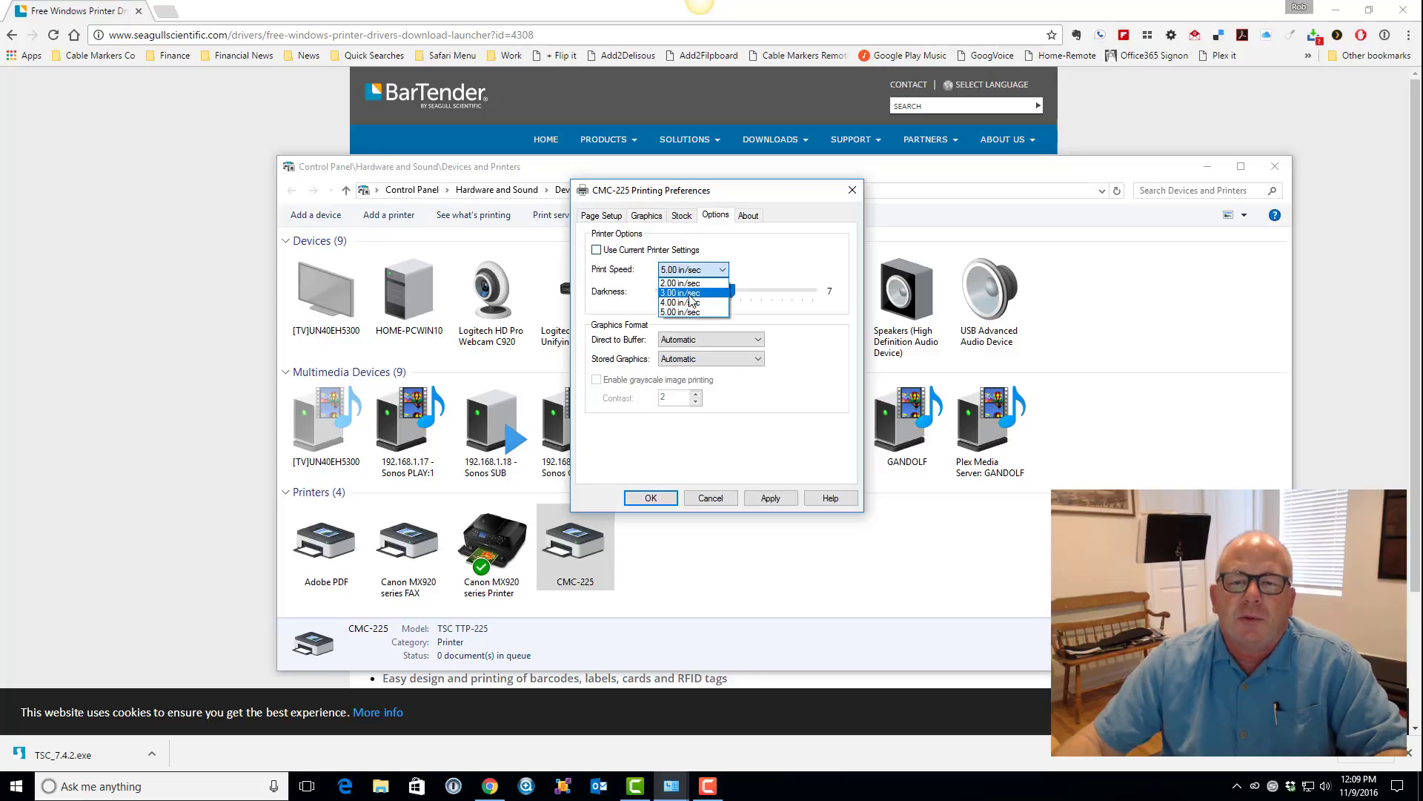
{"action": "left_click", "coordinate": [690, 295]}
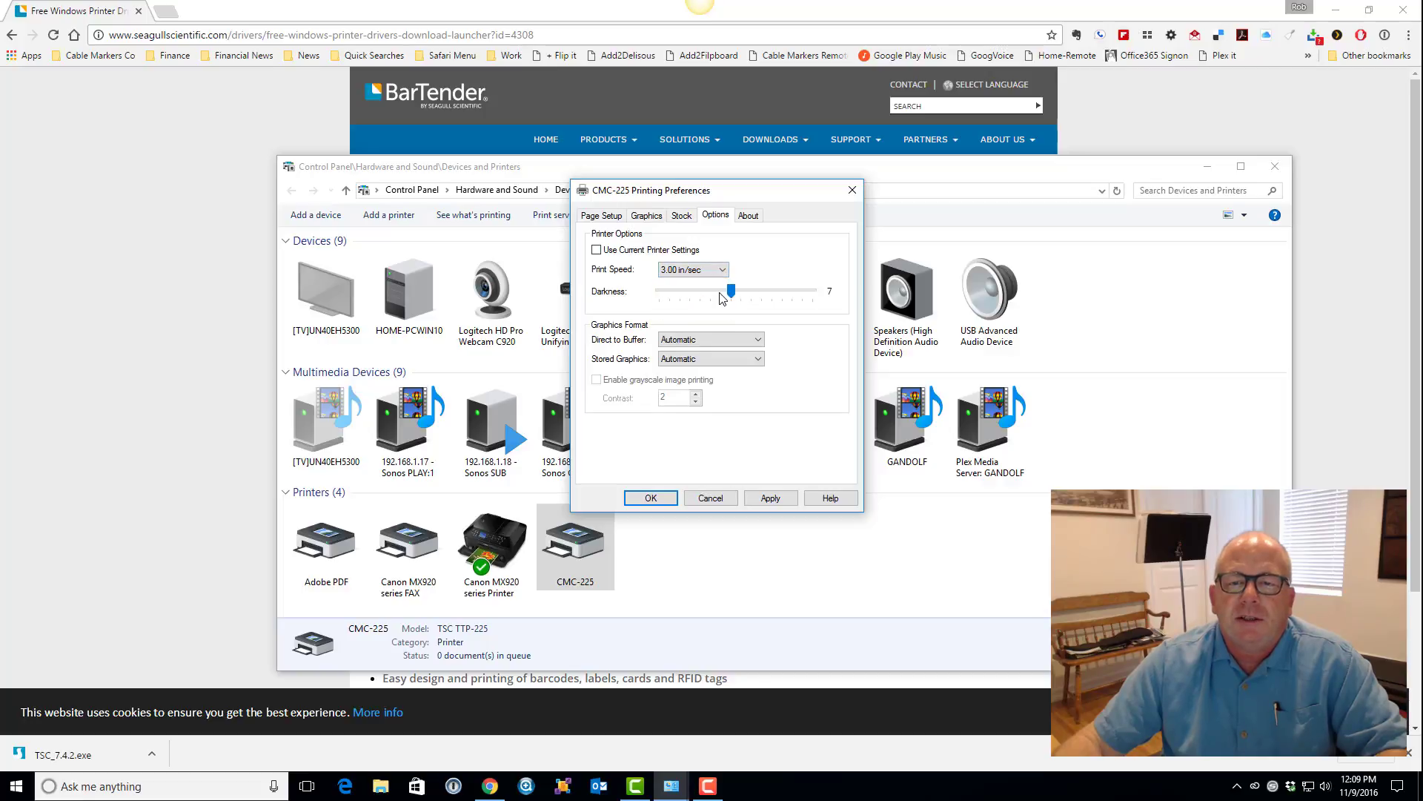
{"action": "left_click_drag", "start_coordinate": [731, 294], "coordinate": [775, 306]}
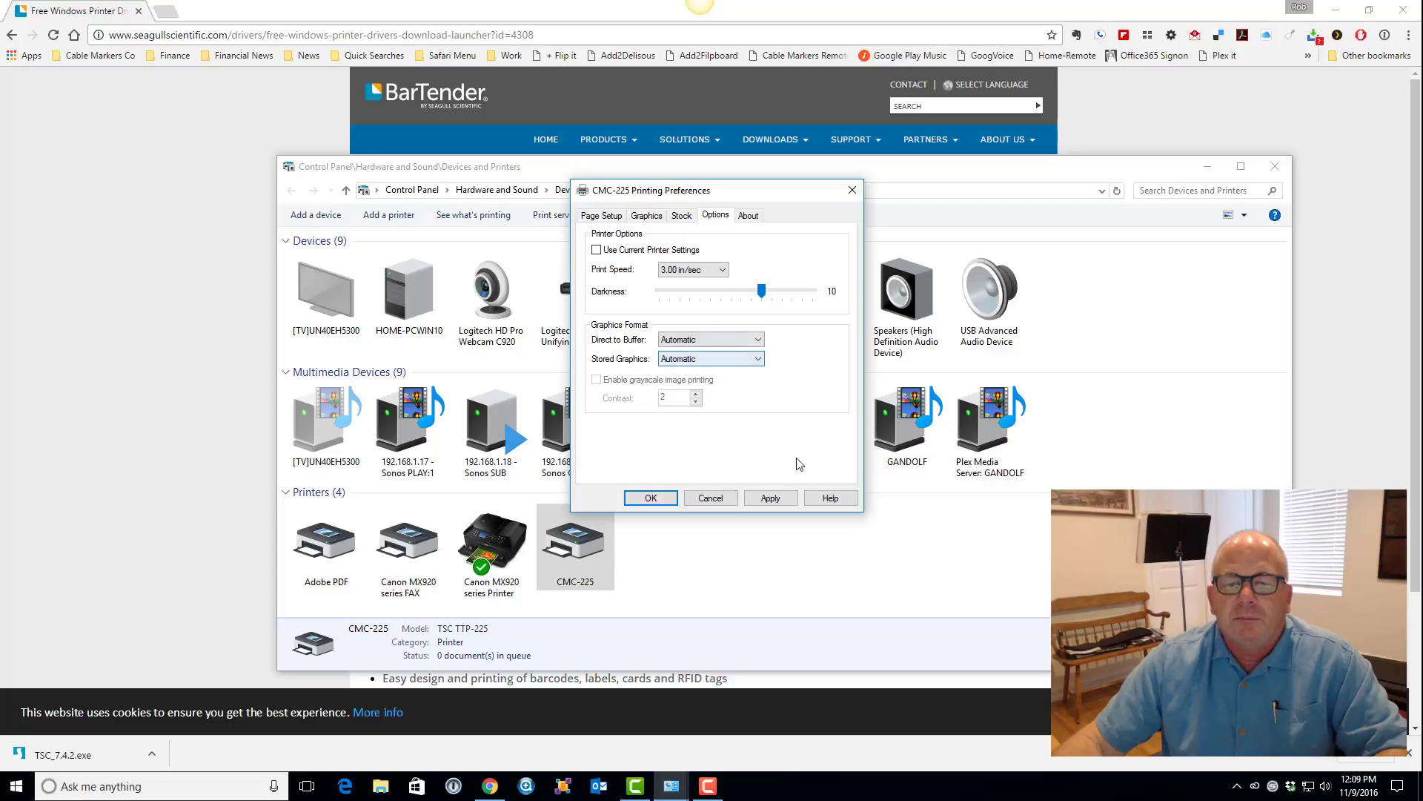
{"action": "left_click", "coordinate": [772, 498]}
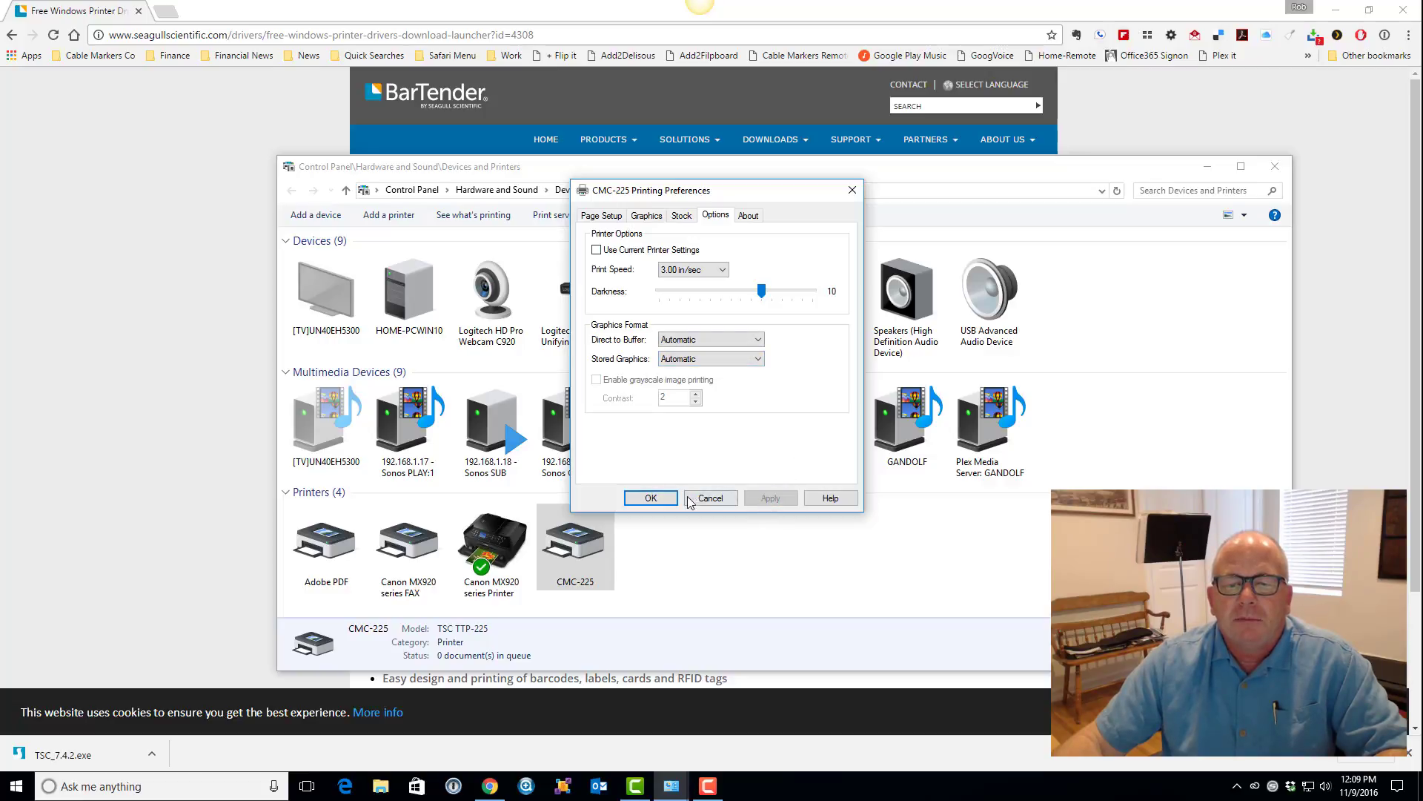
{"action": "left_click", "coordinate": [651, 499]}
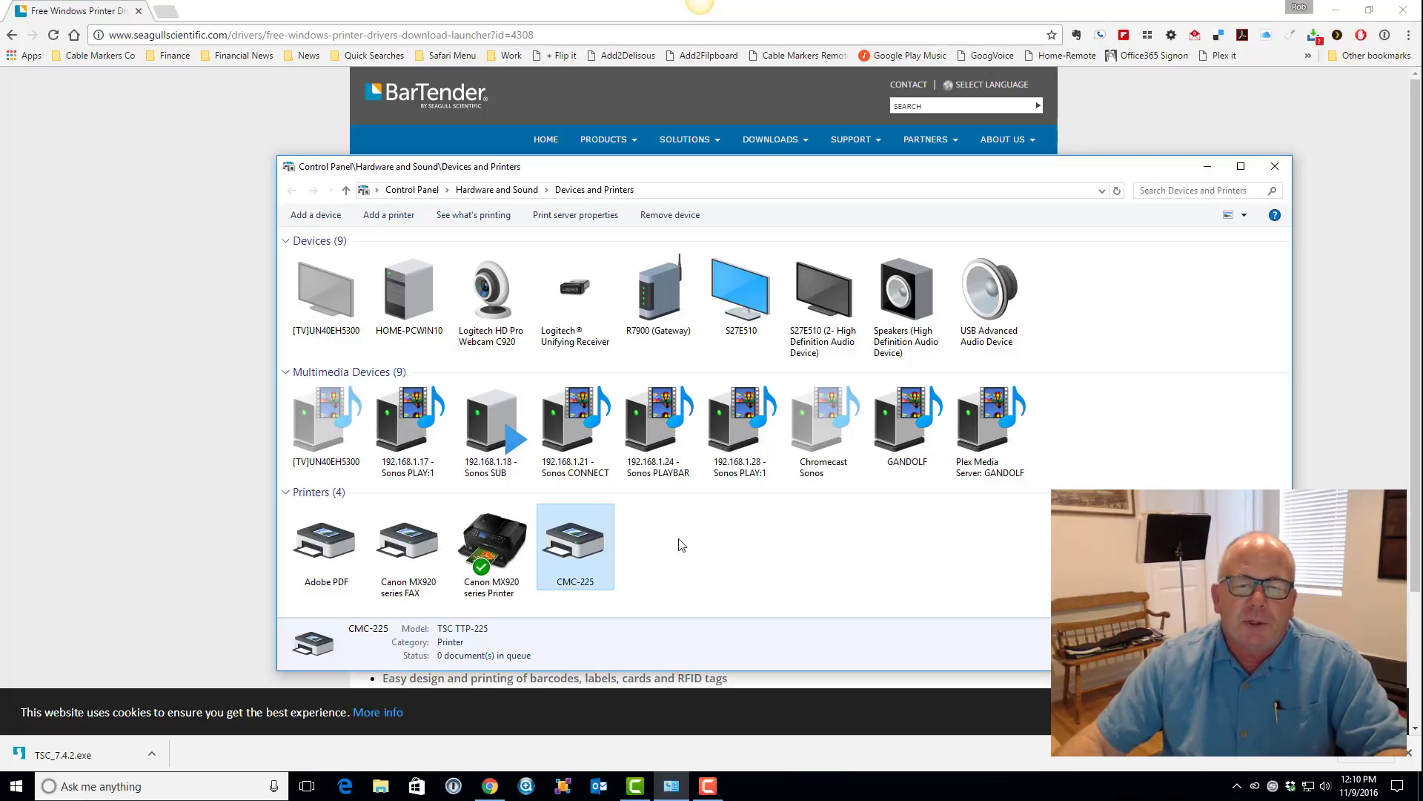
Open the printer properties of CMC-225 and examine which port is assigned to the printer.
{"action": "right_click", "coordinate": [573, 546]}
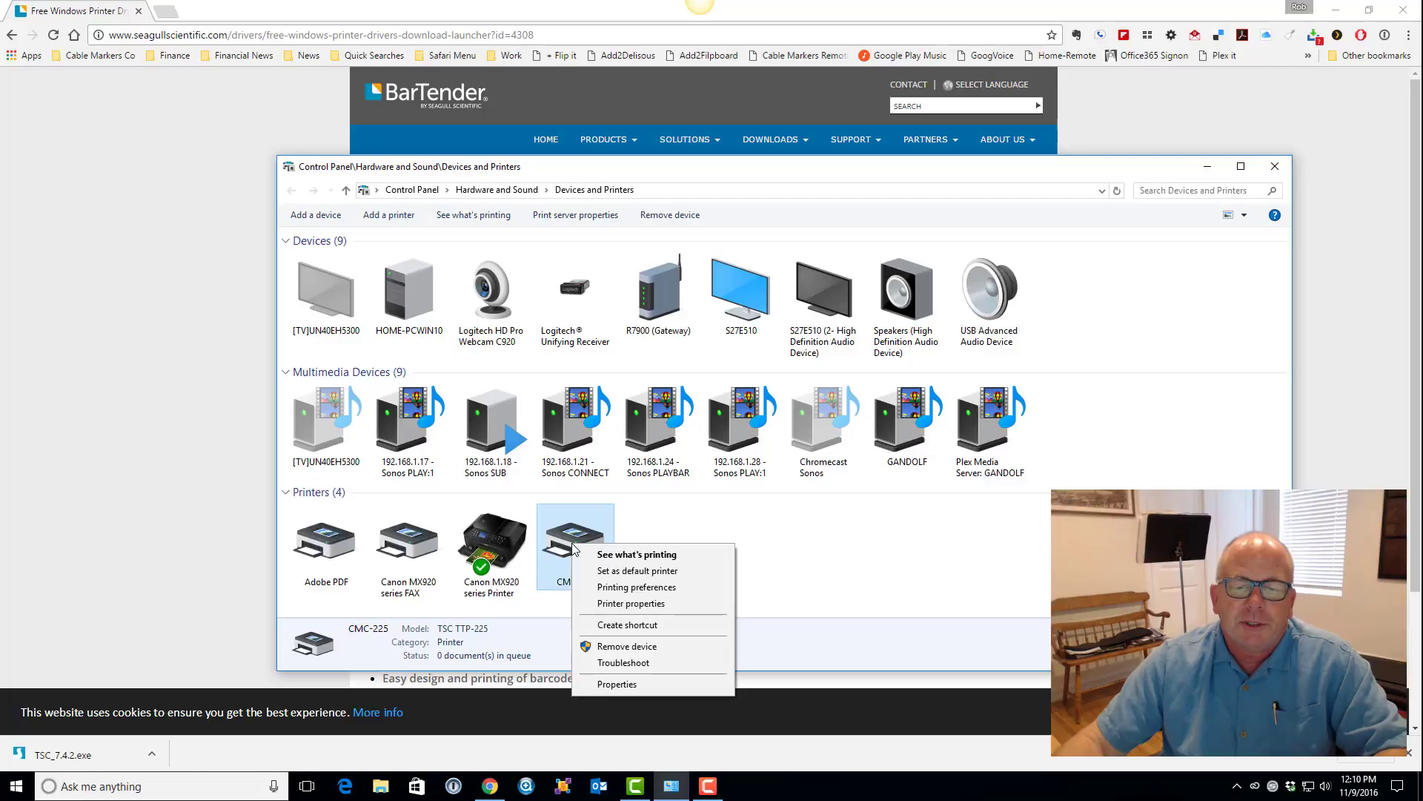
{"action": "left_click", "coordinate": [615, 610]}
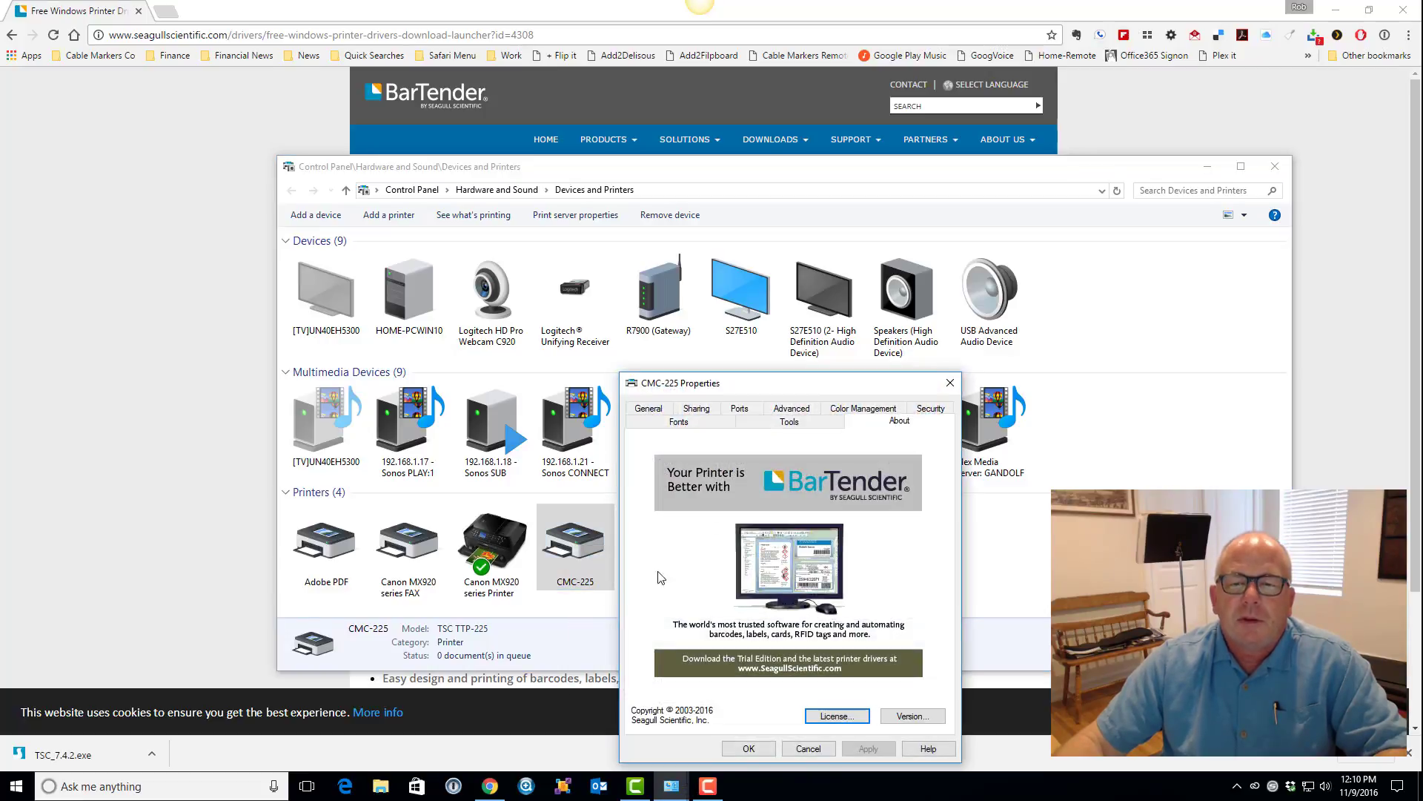
{"action": "left_click_drag", "start_coordinate": [784, 375], "coordinate": [751, 219]}
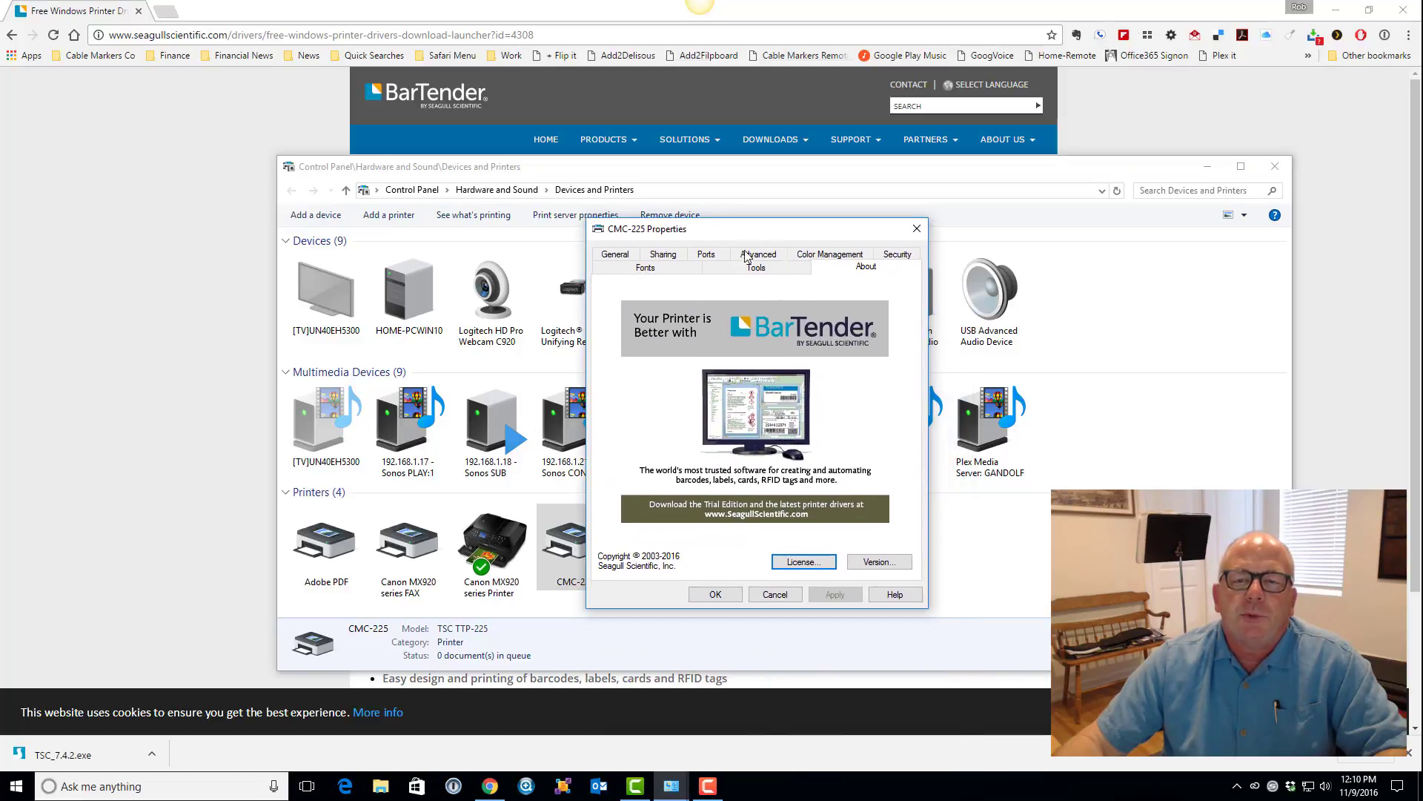
{"action": "left_click", "coordinate": [707, 255]}
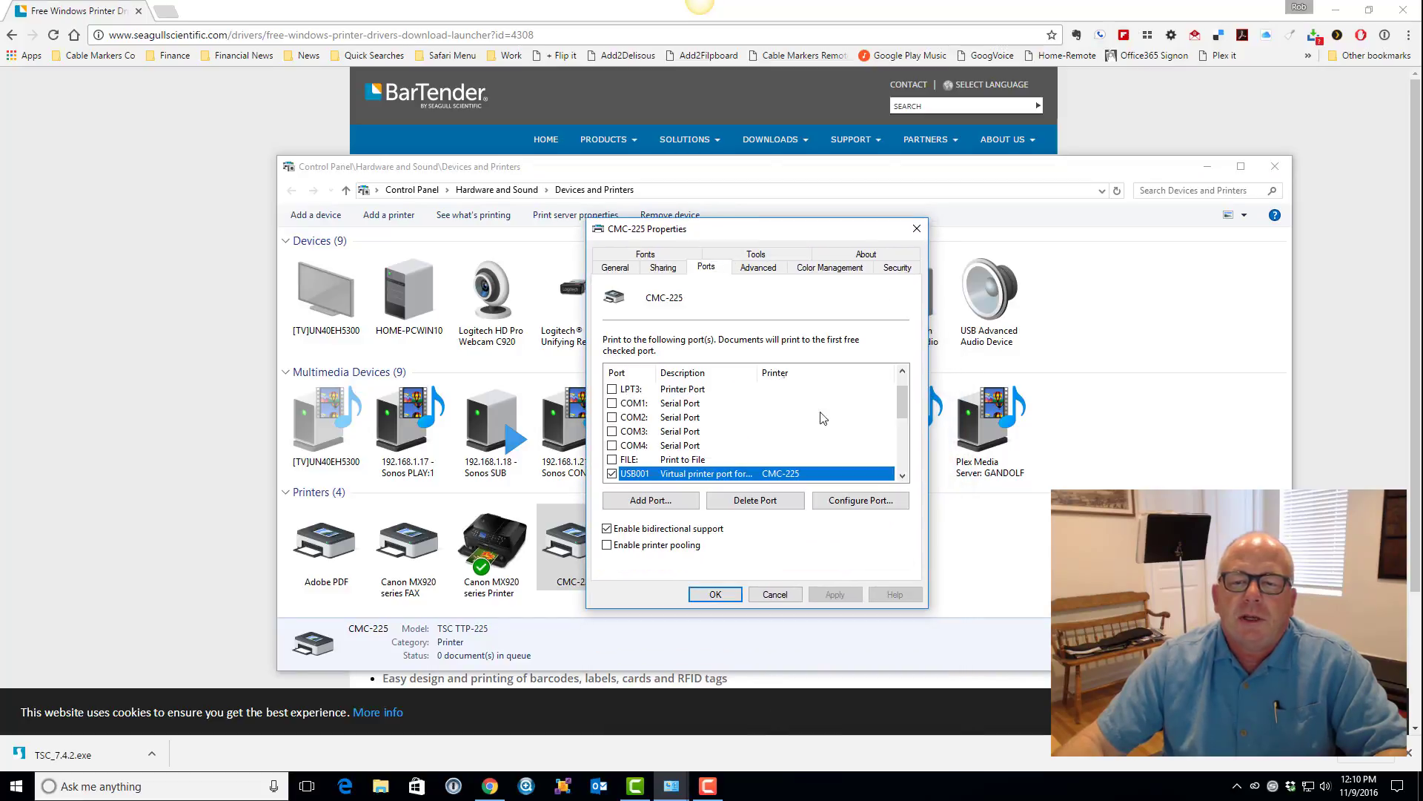
{"action": "left_click_drag", "start_coordinate": [904, 416], "coordinate": [915, 440]}
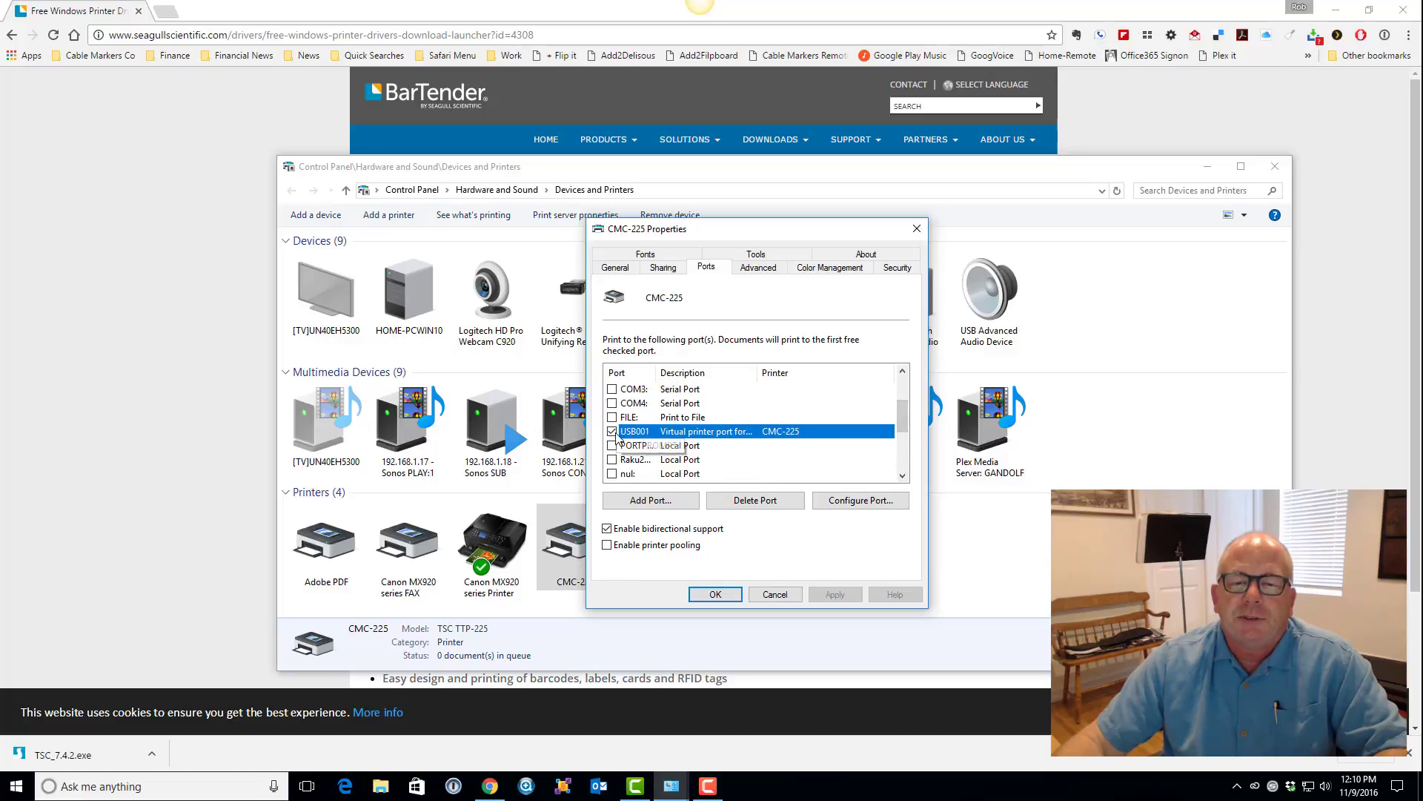